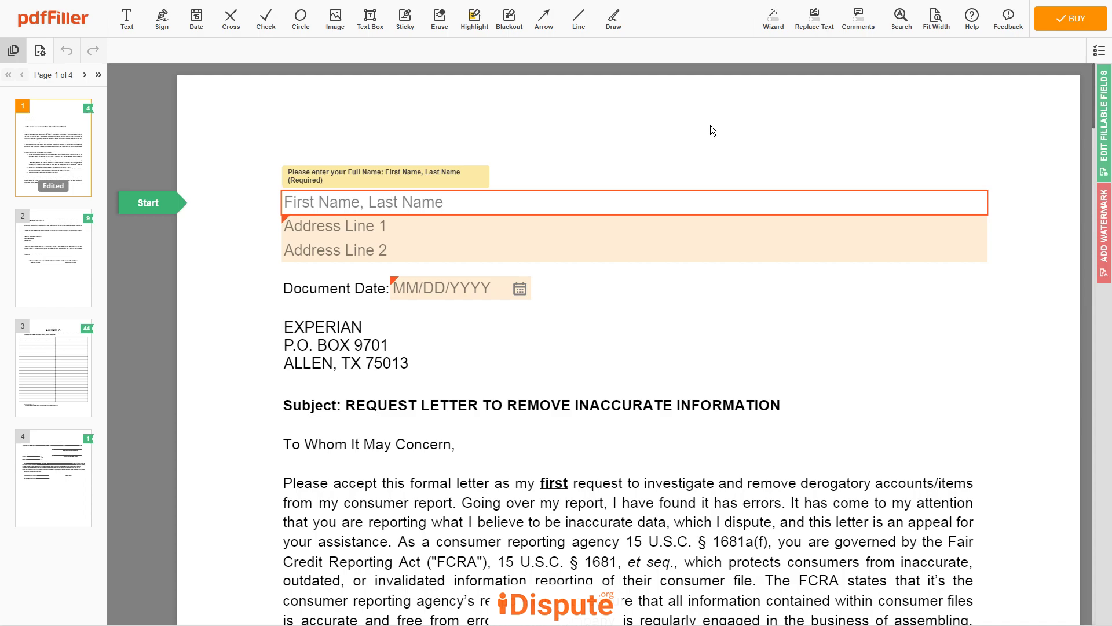
# Enter the sender's full name and two-line postal address, and set the document date to the 28th.
pyautogui.write('JOHN DOE')
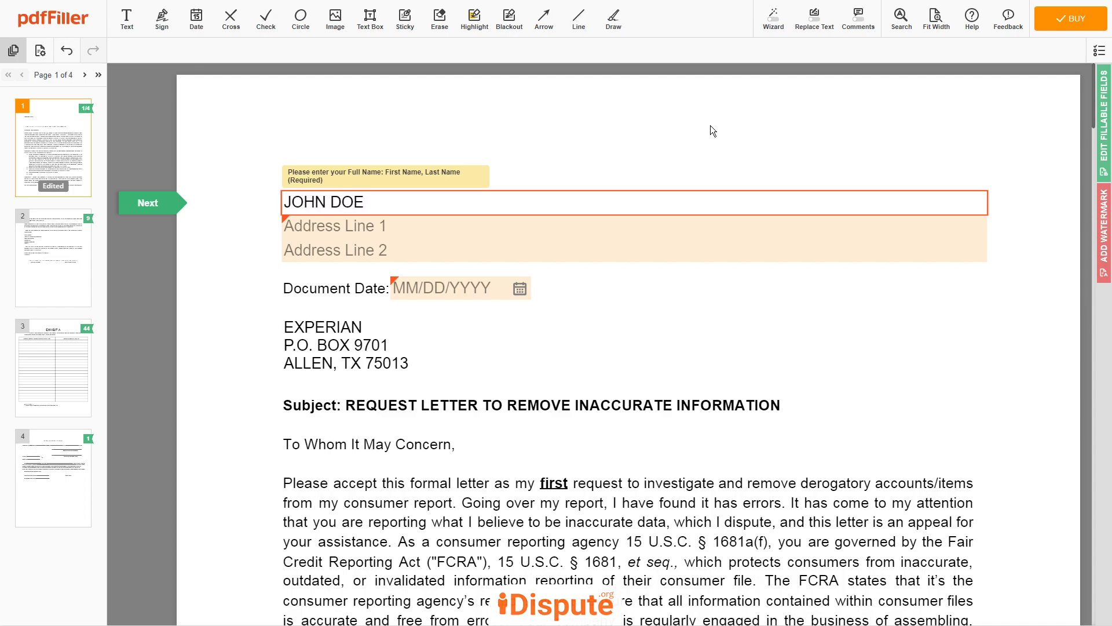
pyautogui.click(706, 232)
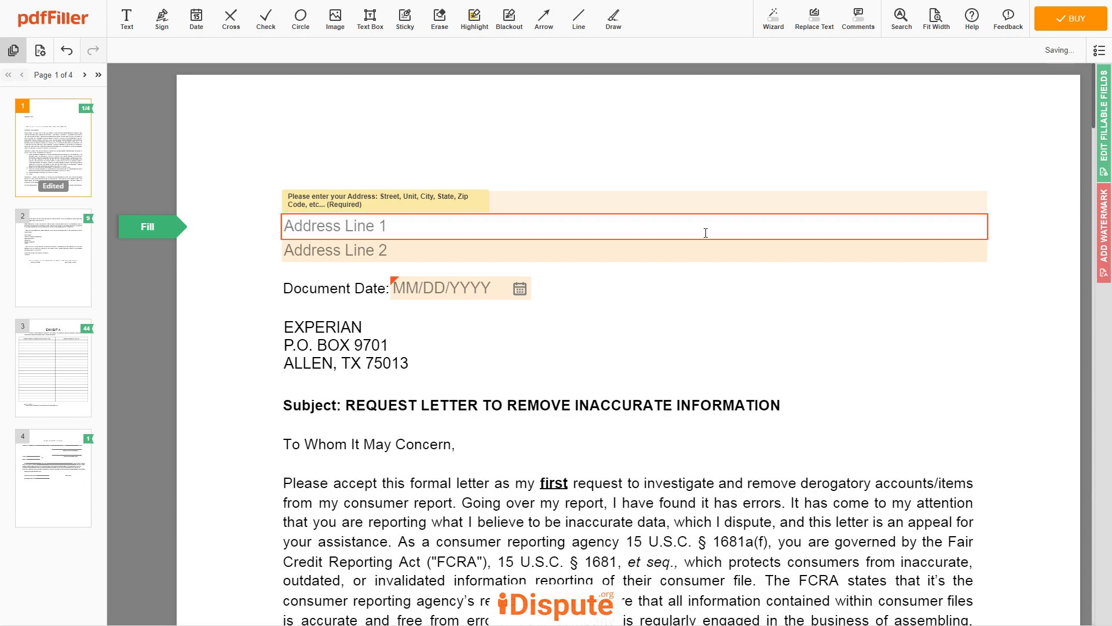
pyautogui.write('123 EXA')
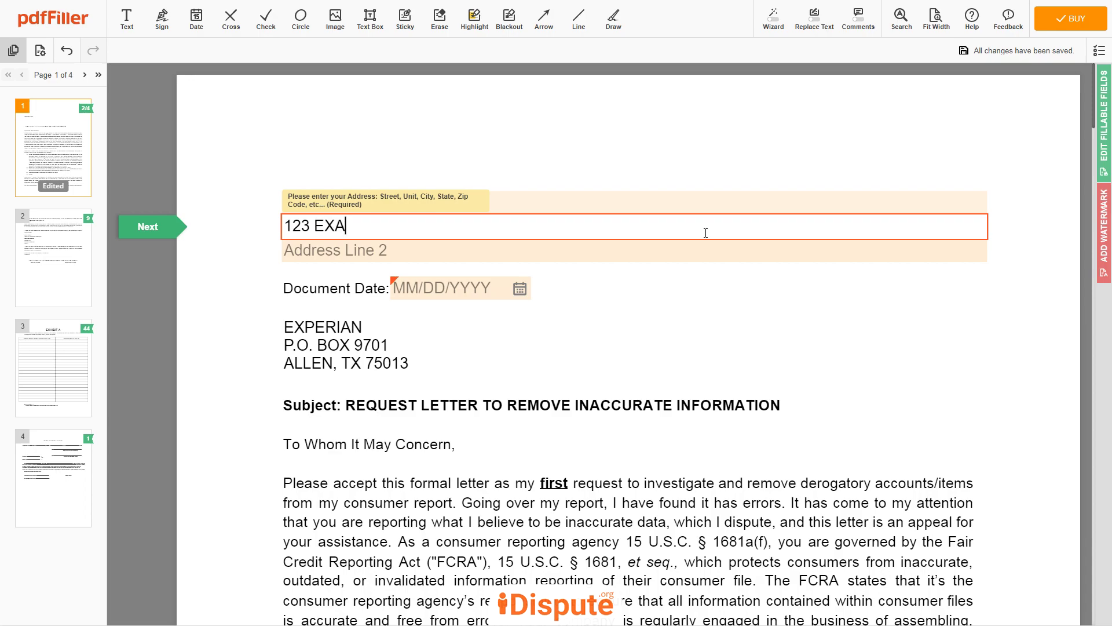
pyautogui.write('MPLE STR, UNIT 1')
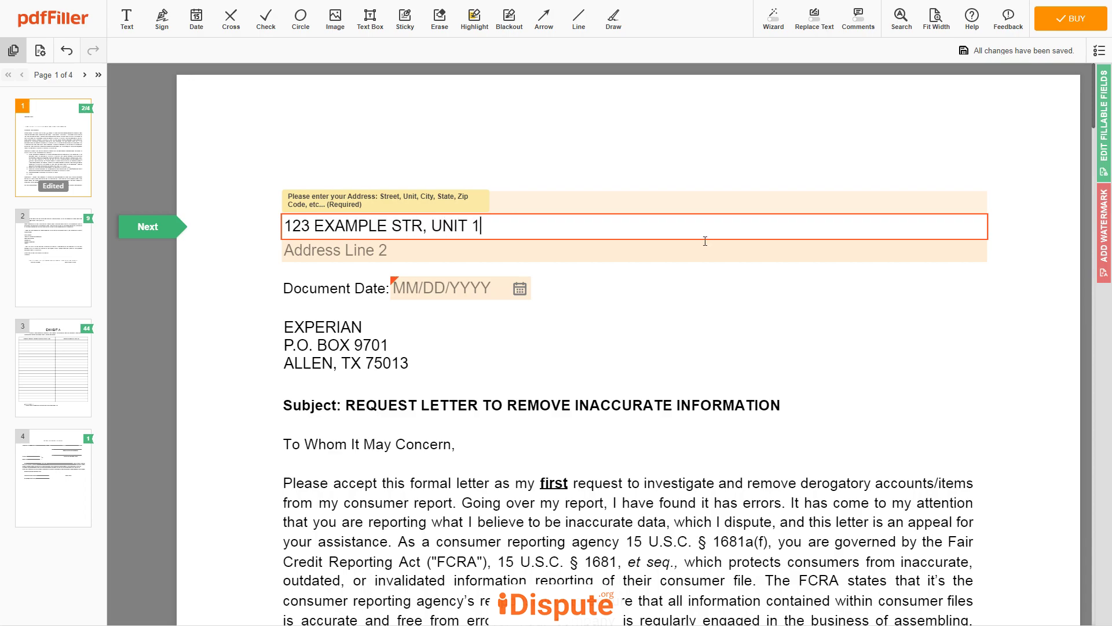
pyautogui.click(705, 257)
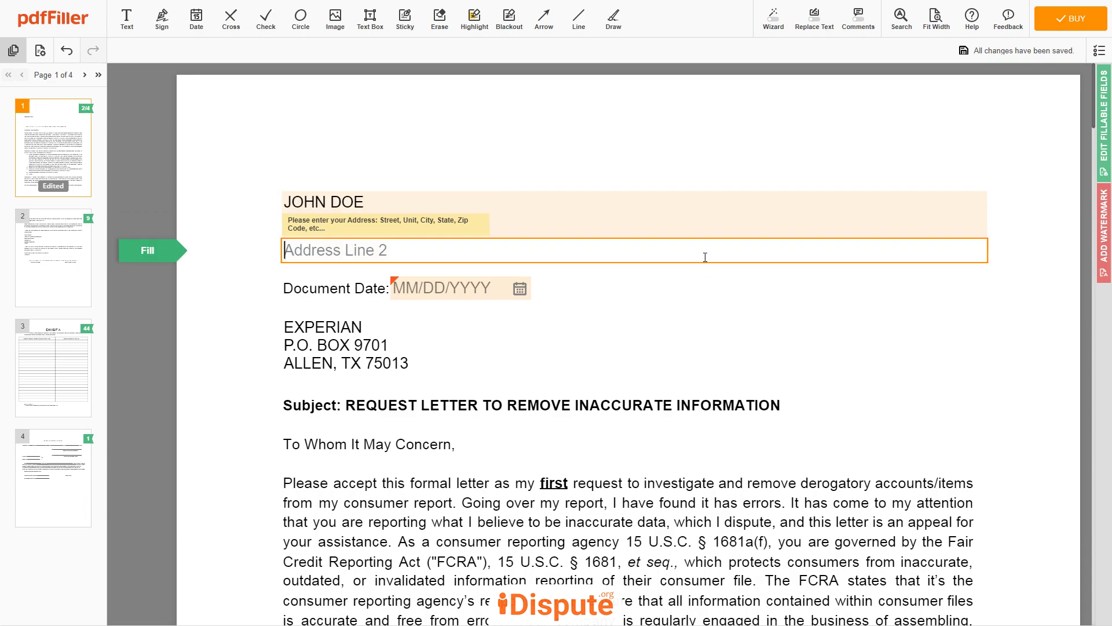
pyautogui.write('NEW Y')
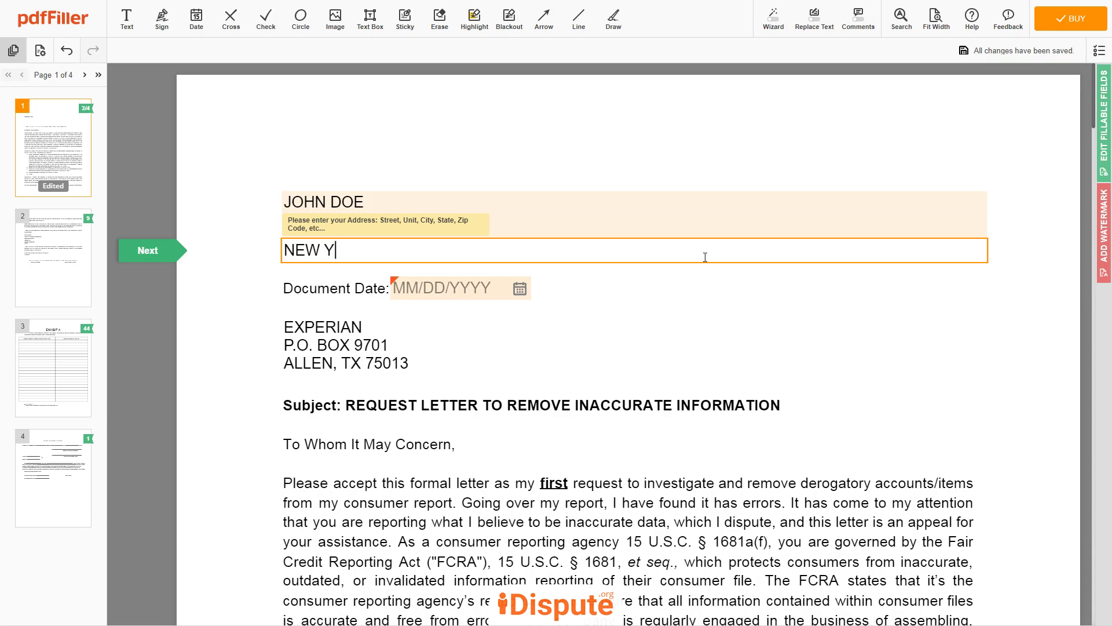
pyautogui.write('ORK, NY 12345')
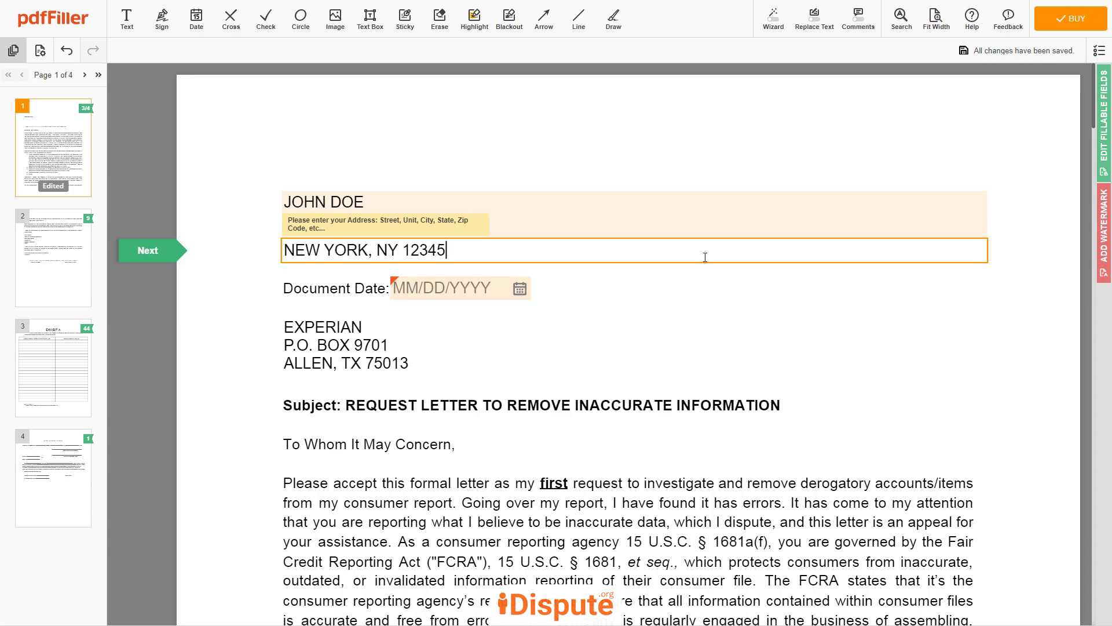
pyautogui.press('Tab')
pyautogui.click(493, 446)
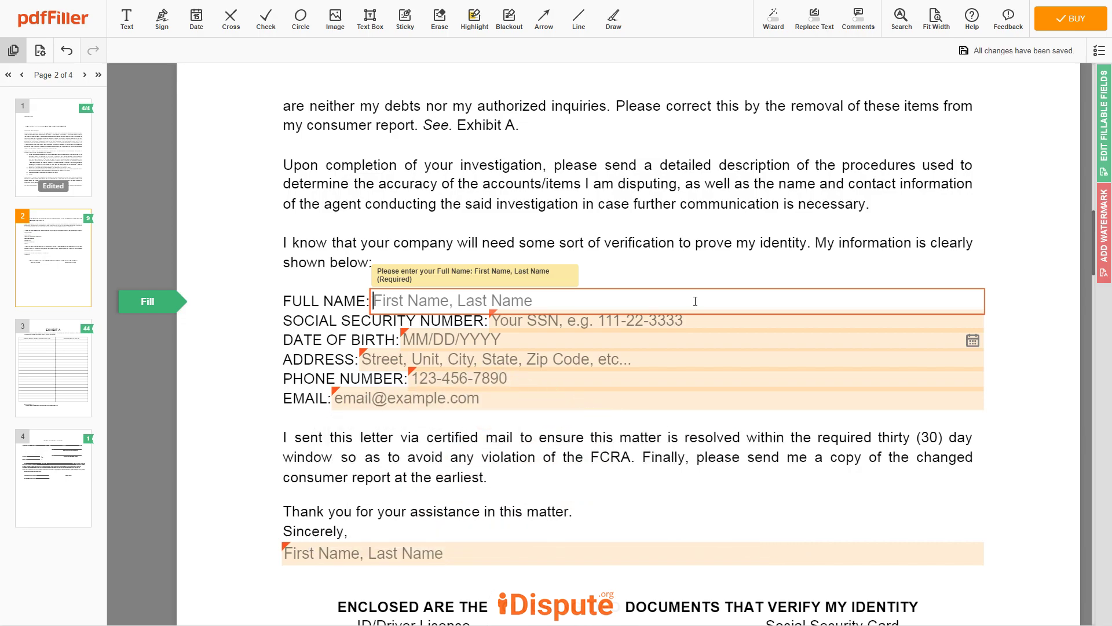
# Enter the sender's full name and Social Security number in the page 2 identity block.
pyautogui.write('JOHN DOE')
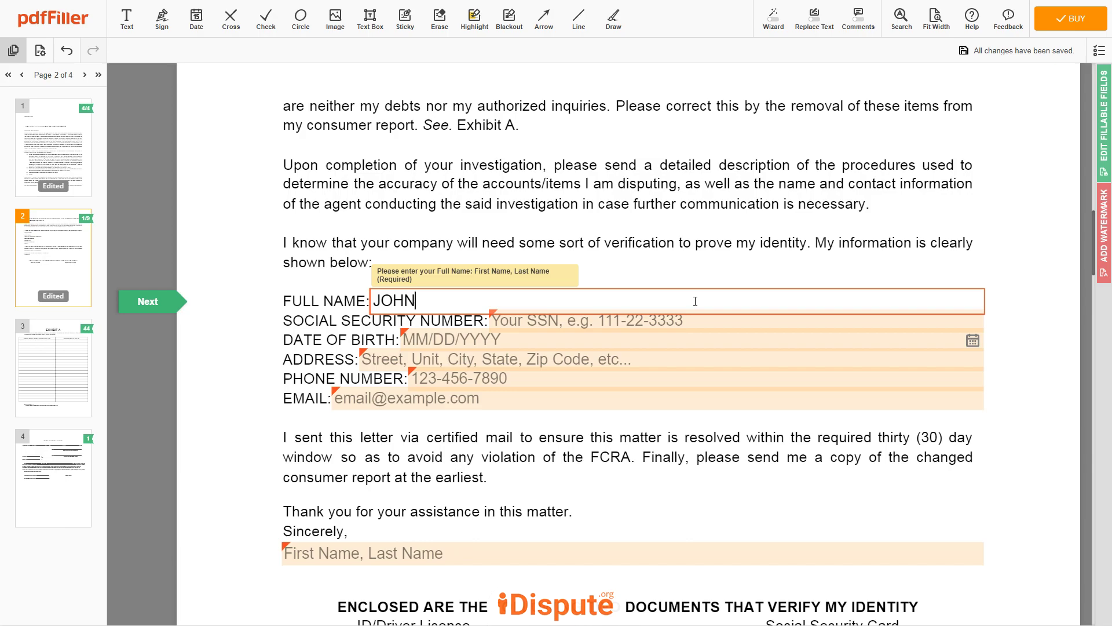
pyautogui.click(741, 325)
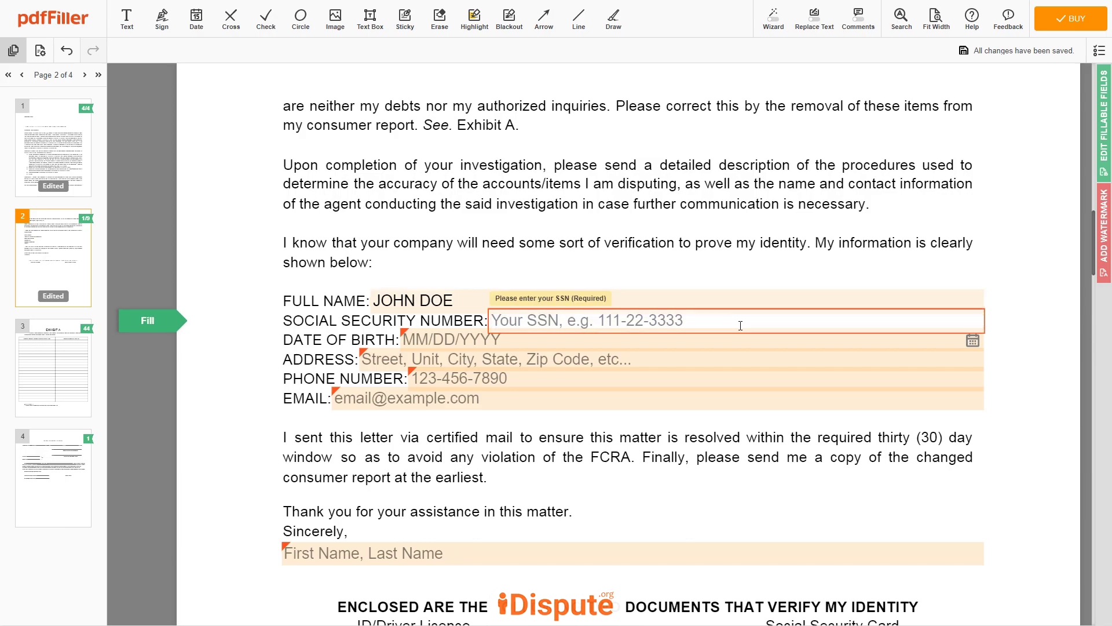
pyautogui.write('123-45-6789')
# Set the date of birth to October 30, 1975 in the calendar picker.
pyautogui.click(745, 341)
pyautogui.click(519, 373)
pyautogui.scroll(10, 525, 464)
pyautogui.scroll(-2, 526, 481)
pyautogui.click(527, 490)
pyautogui.click(445, 374)
pyautogui.scroll(-3, 443, 475)
pyautogui.click(440, 463)
pyautogui.click(505, 498)
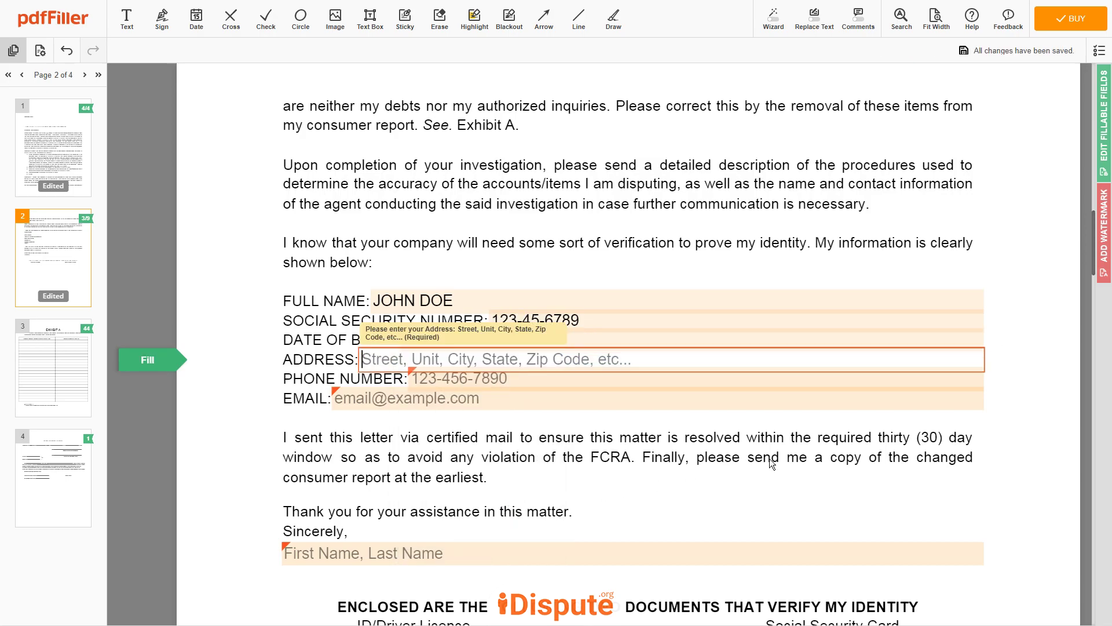
# Fill in the sender's full postal address, phone number and e-mail address.
pyautogui.write('123 ')
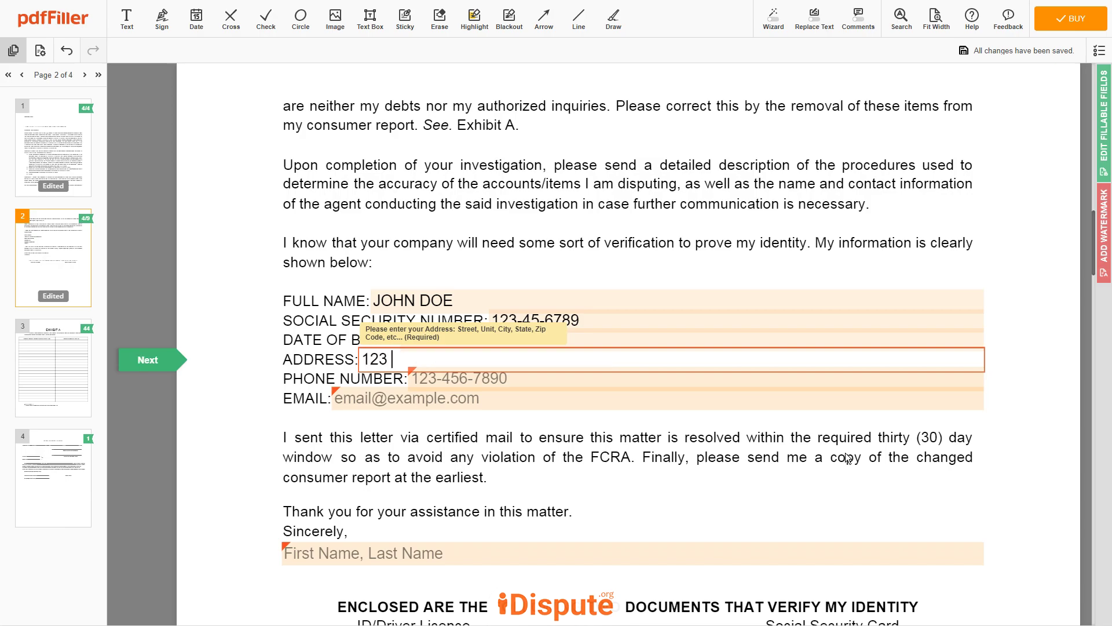
pyautogui.write('EXAMPLE STR, UN')
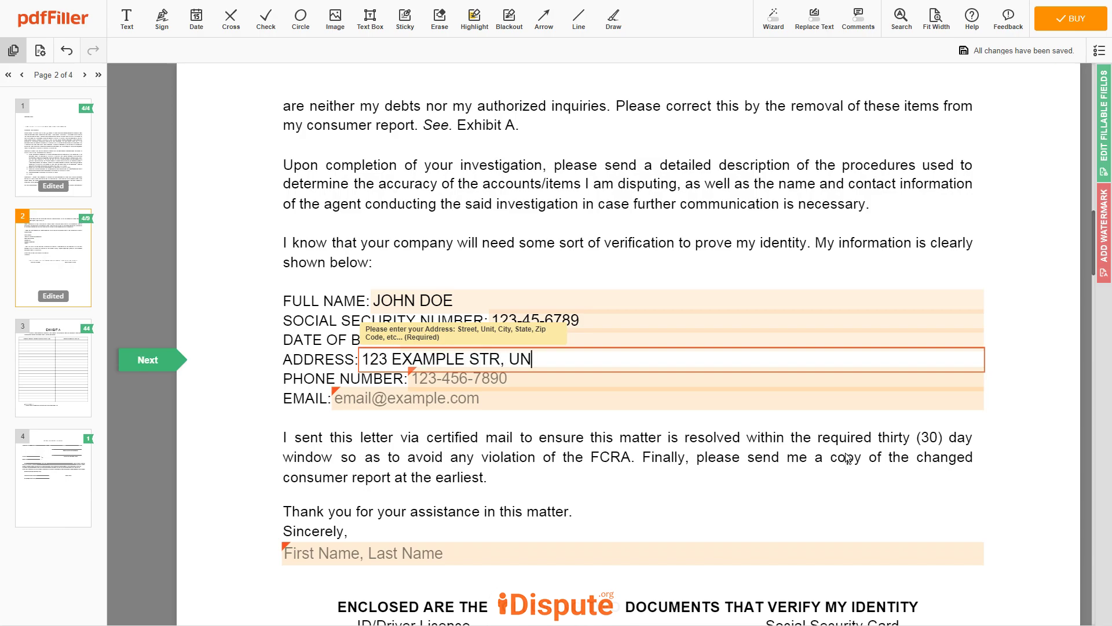
pyautogui.write('IT 1, NEW YORK, NY 12345')
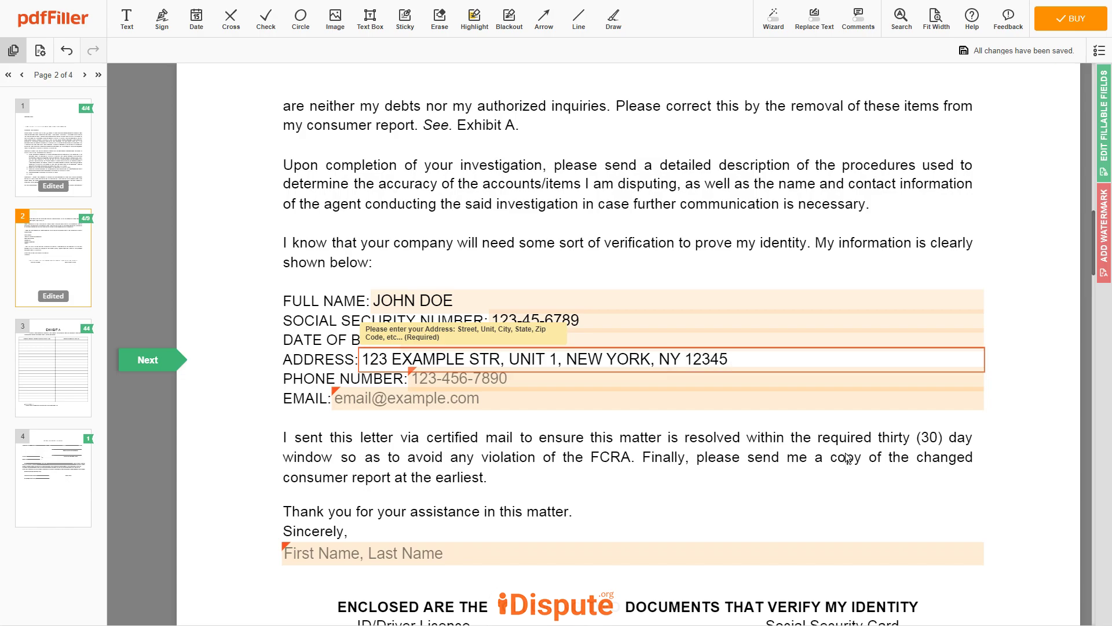
pyautogui.click(872, 387)
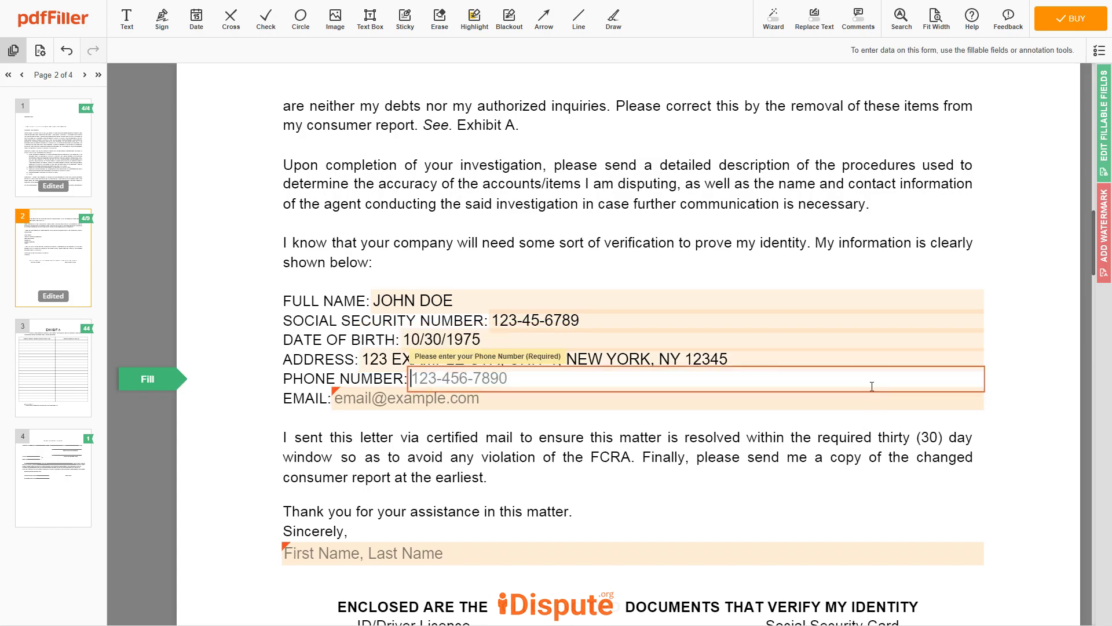
pyautogui.write('123-')
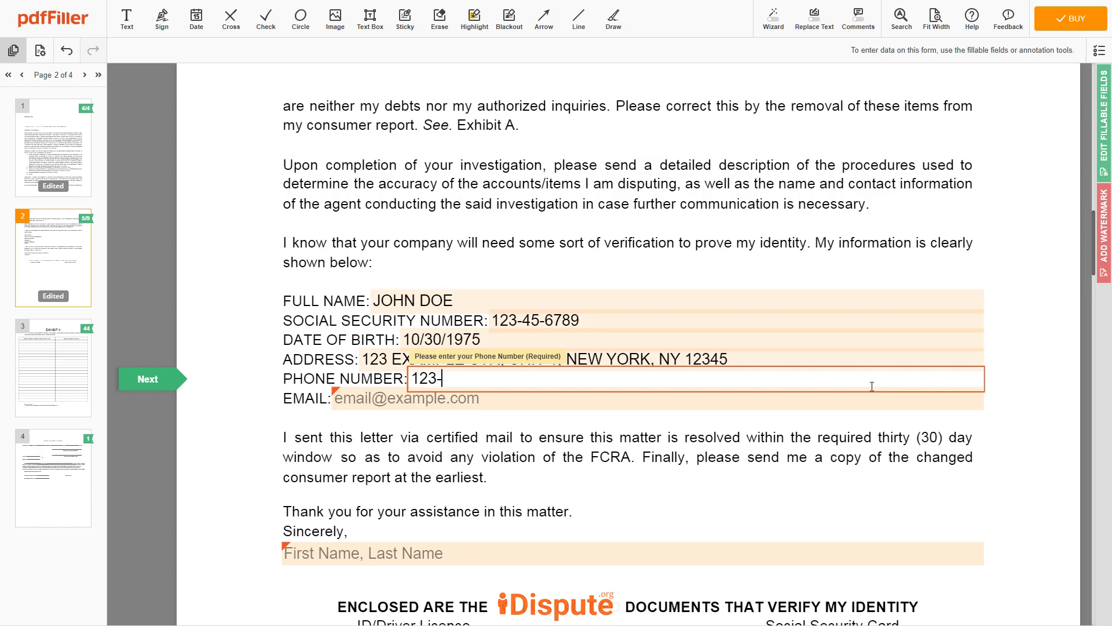
pyautogui.write('456-7890')
pyautogui.click(871, 402)
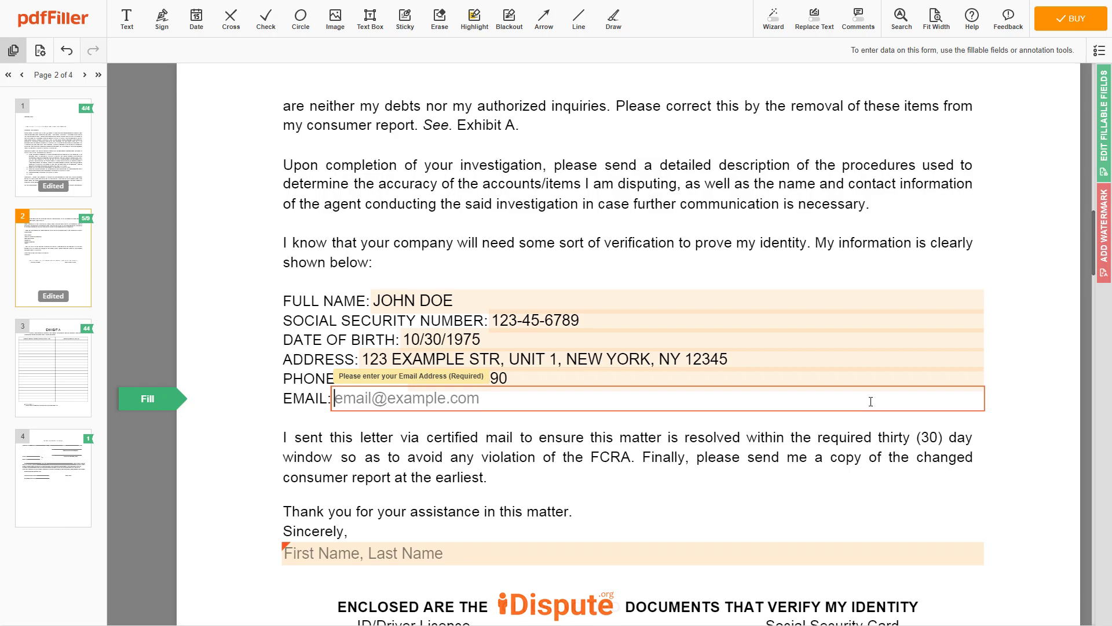
pyautogui.write('example@e')
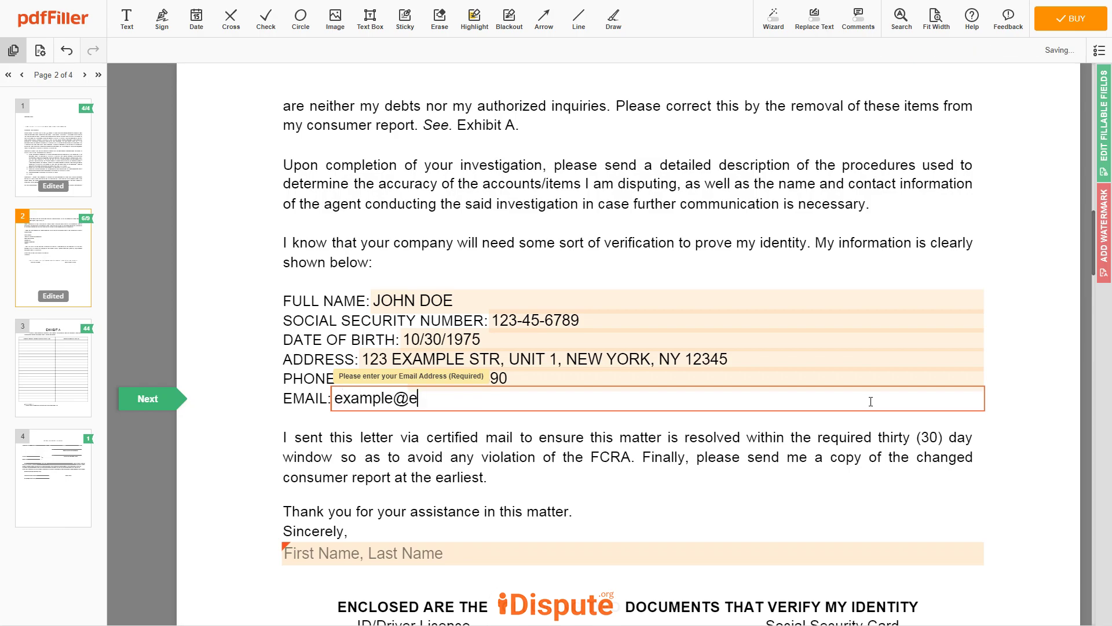
pyautogui.write('xample.com')
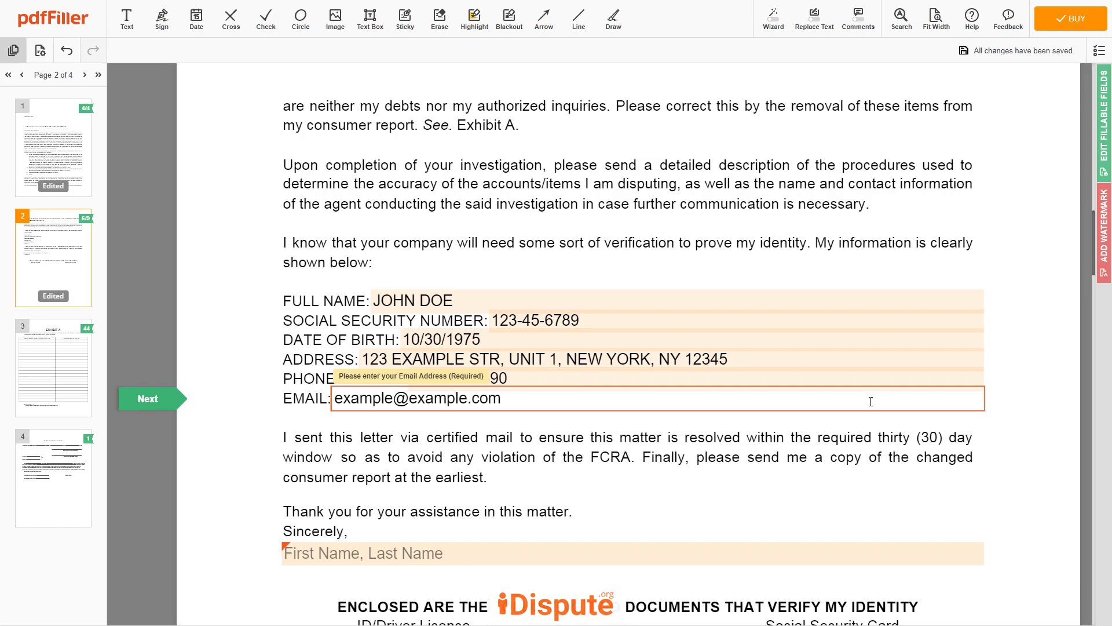
# Type the sender's name on the signature line under Sincerely.
pyautogui.scroll(-4, 871, 401)
pyautogui.click(766, 329)
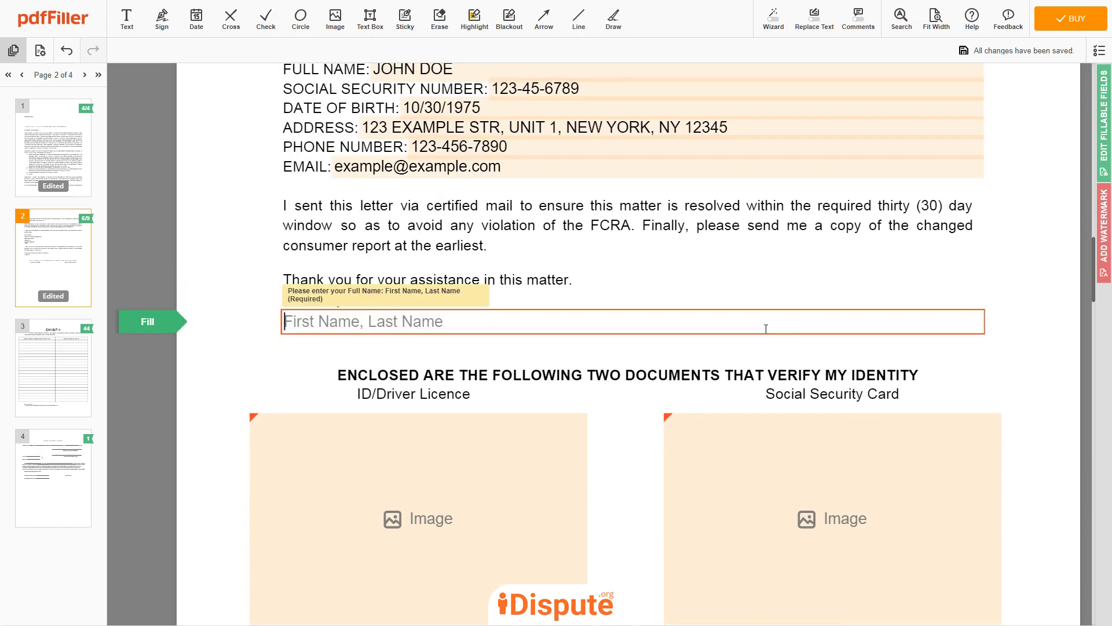
pyautogui.write('JOHN DOE')
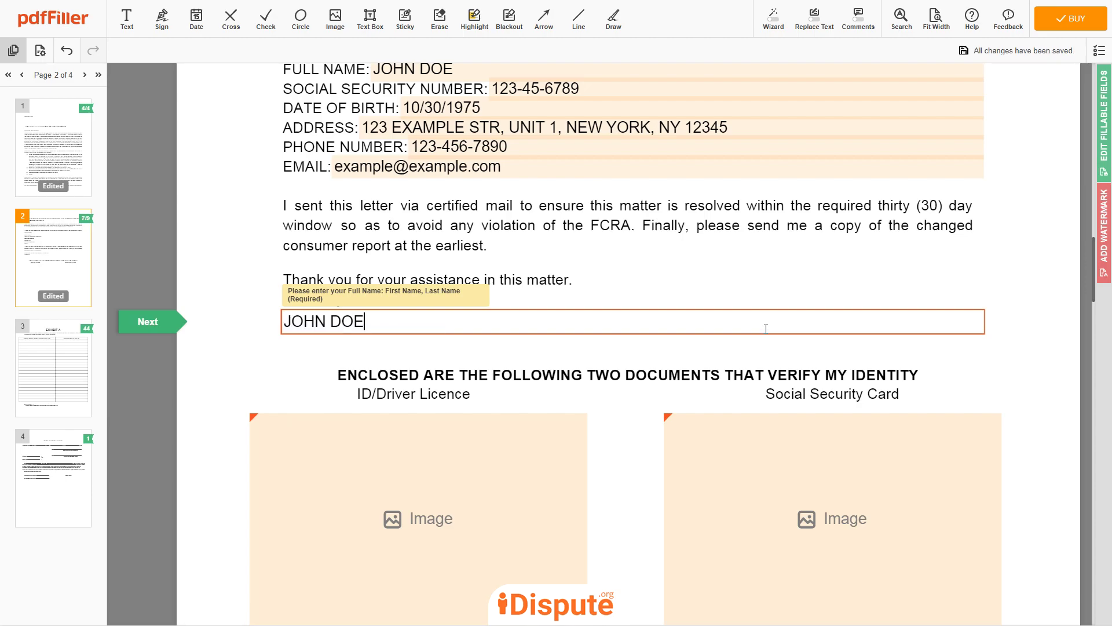
# Insert the driver's licence and Social Security card images into their Image boxes.
pyautogui.scroll(-3, 766, 329)
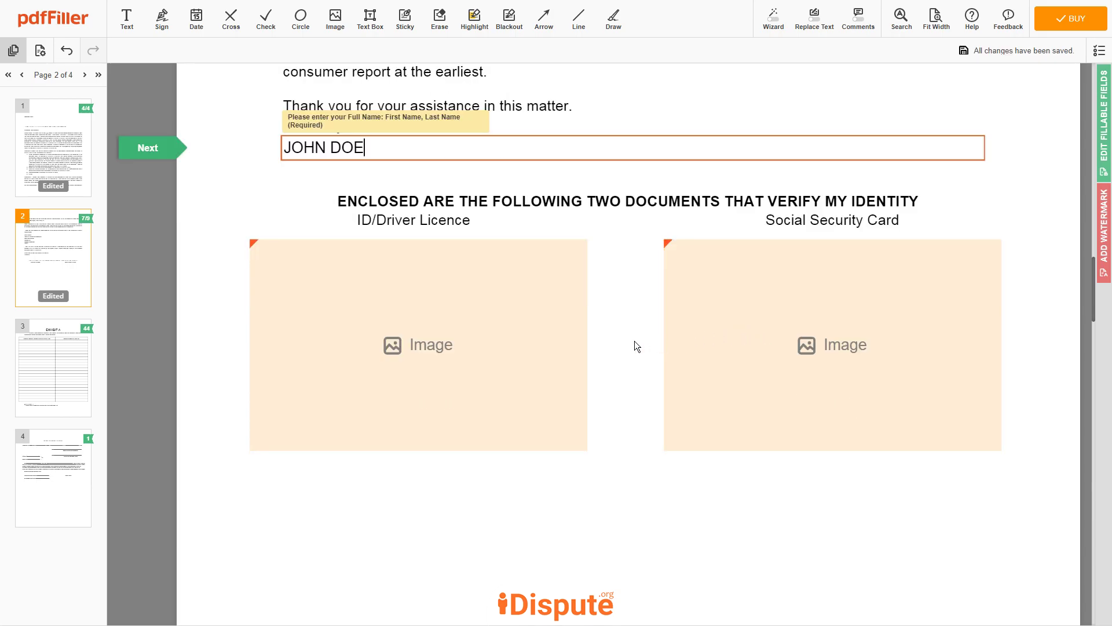
pyautogui.click(551, 356)
pyautogui.moveTo(545, 299)
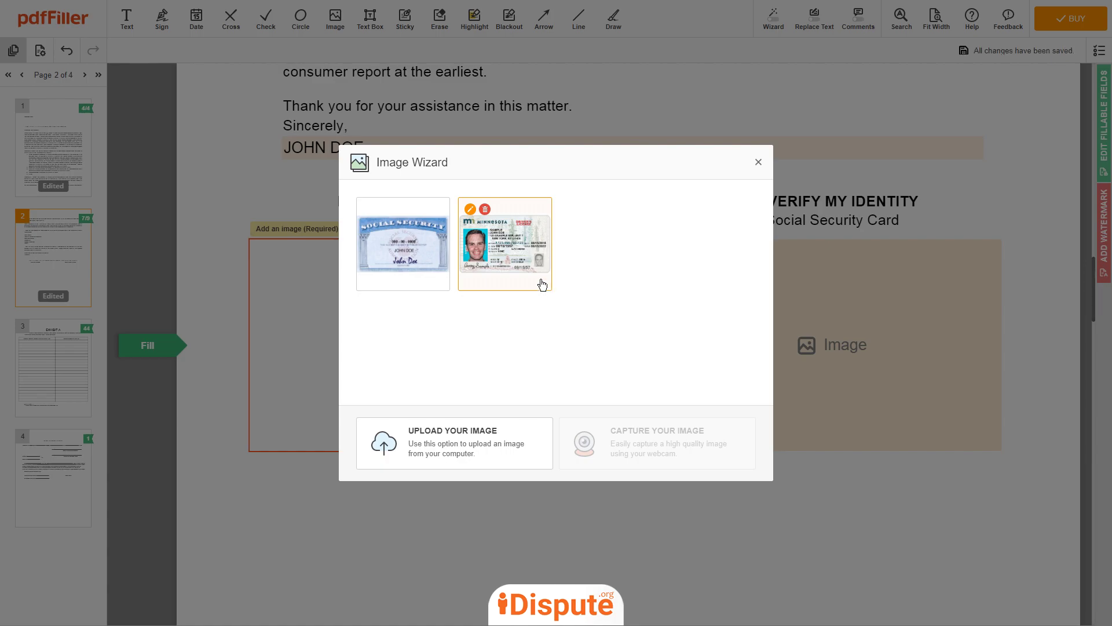
pyautogui.click(542, 285)
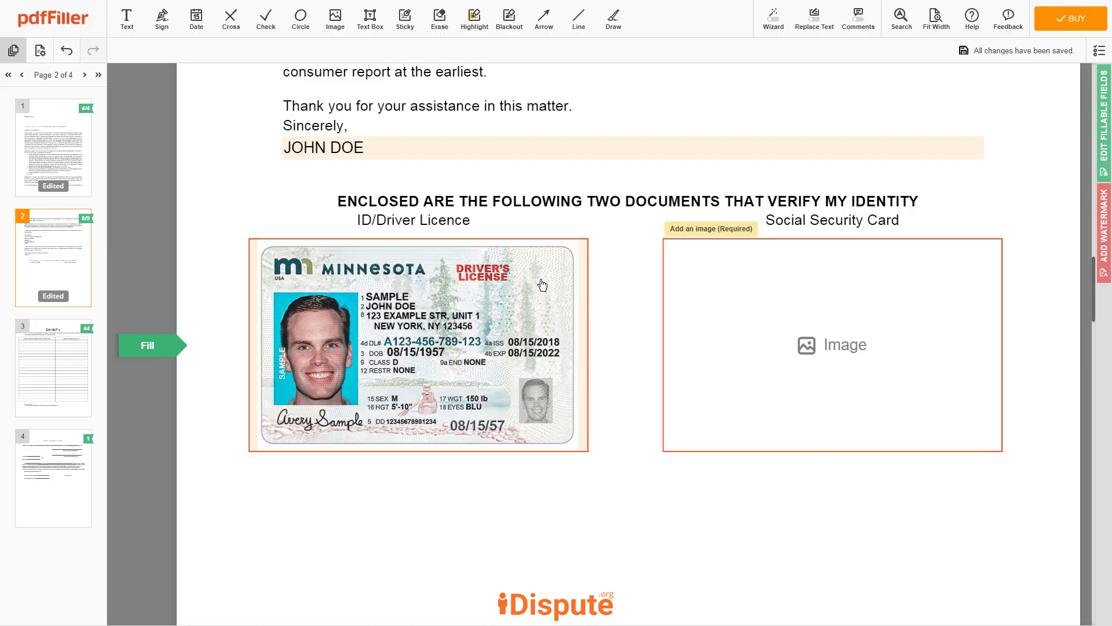
pyautogui.click(775, 357)
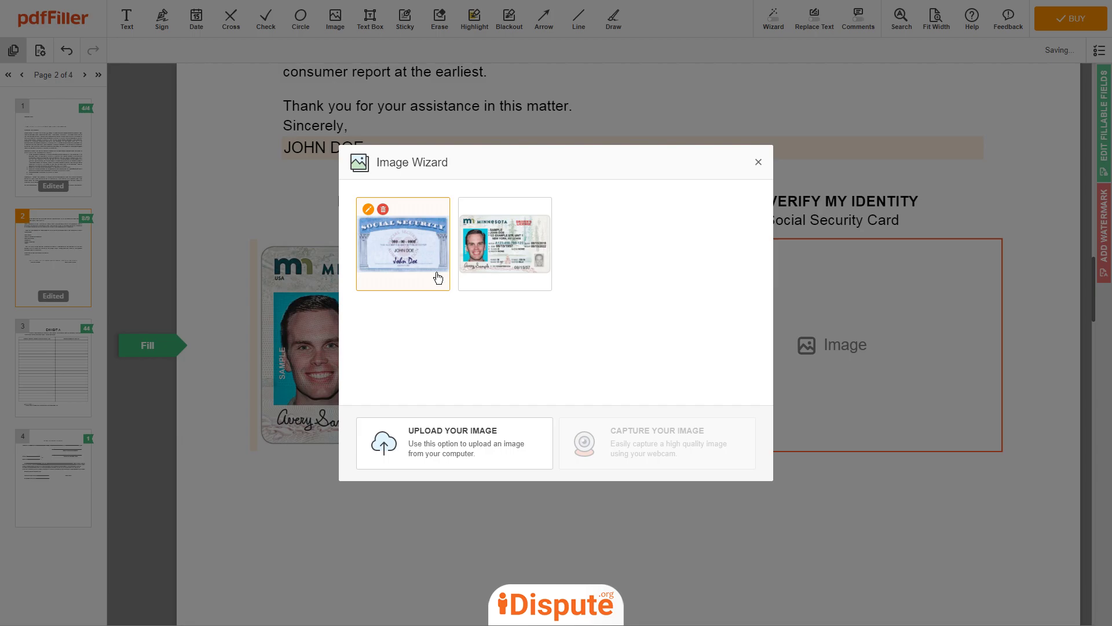
pyautogui.click(438, 279)
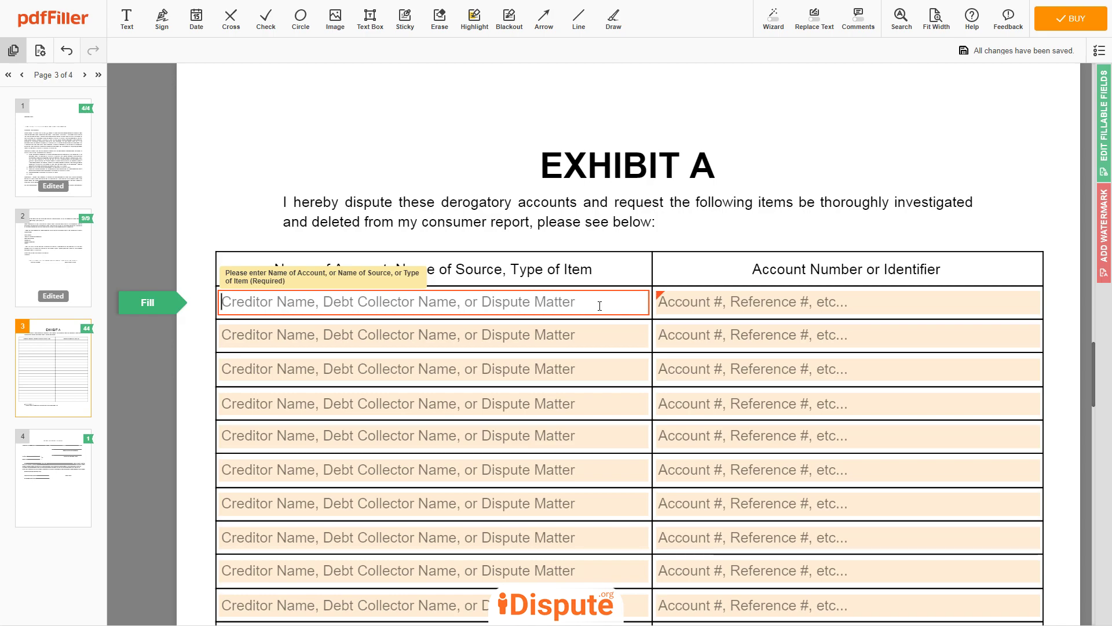
# Fill Exhibit A row one with Creditor Example LLC and its account number.
pyautogui.write('Creditor Example LLC')
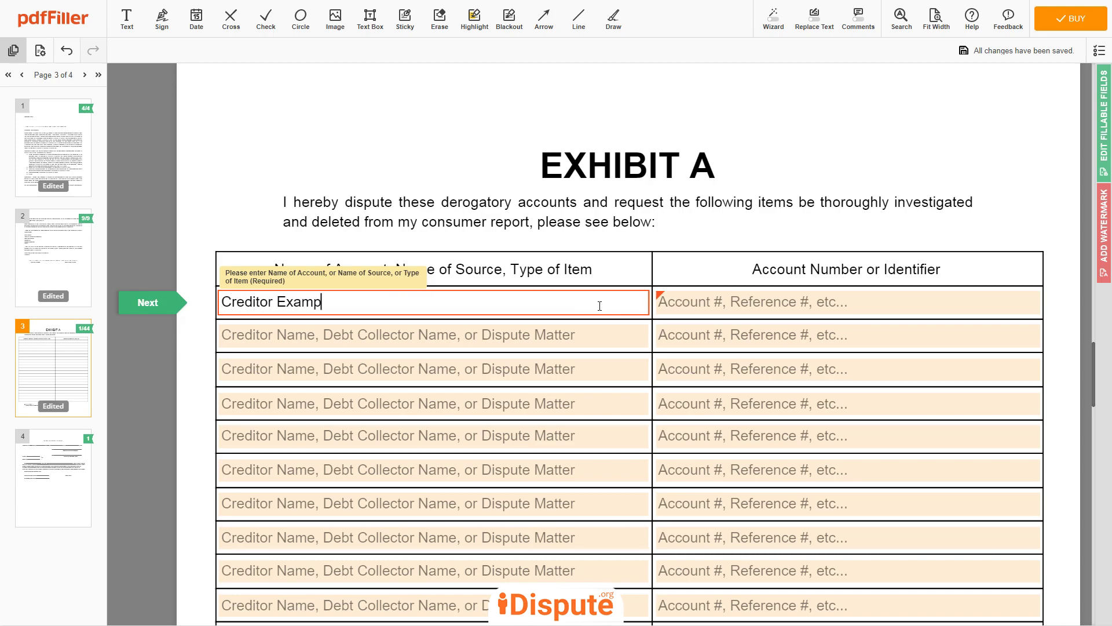
pyautogui.click(887, 307)
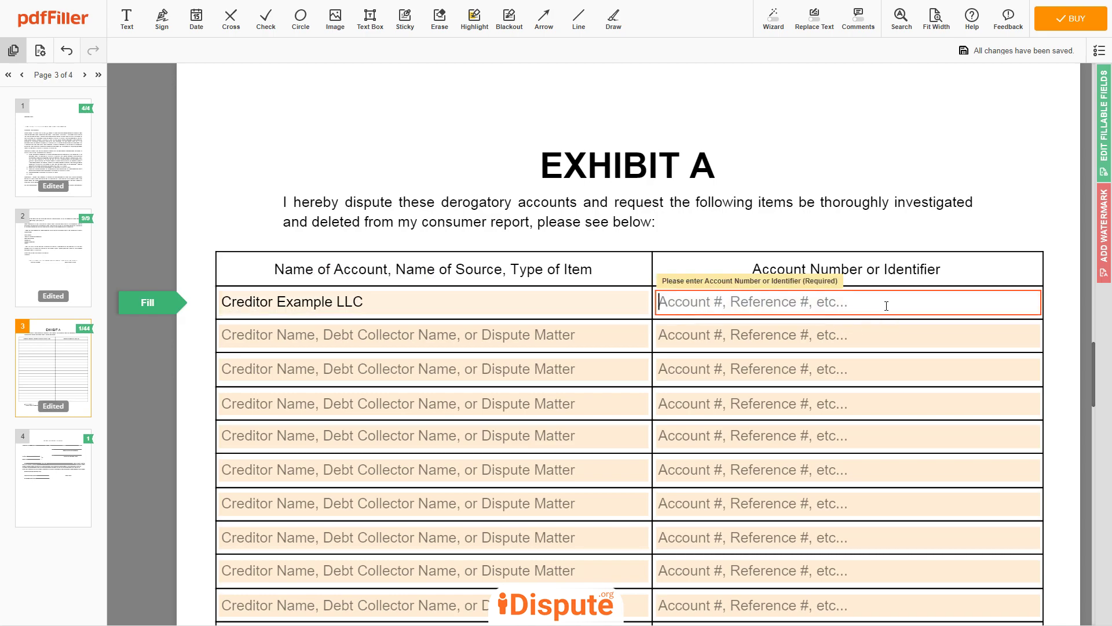
pyautogui.write('Accou')
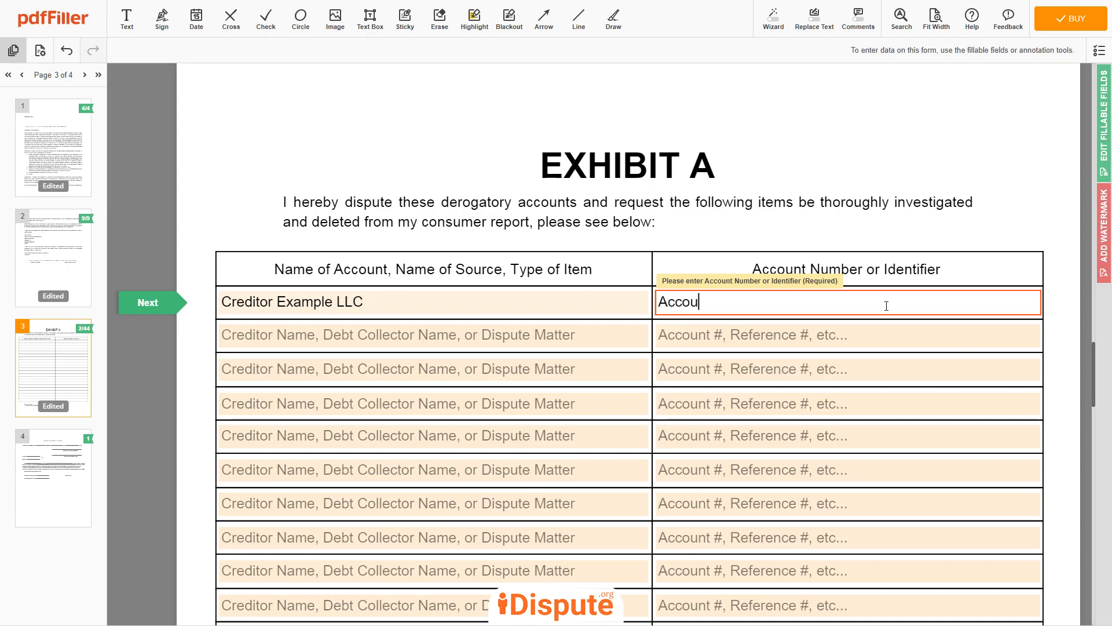
pyautogui.write('nt #: 1234567890')
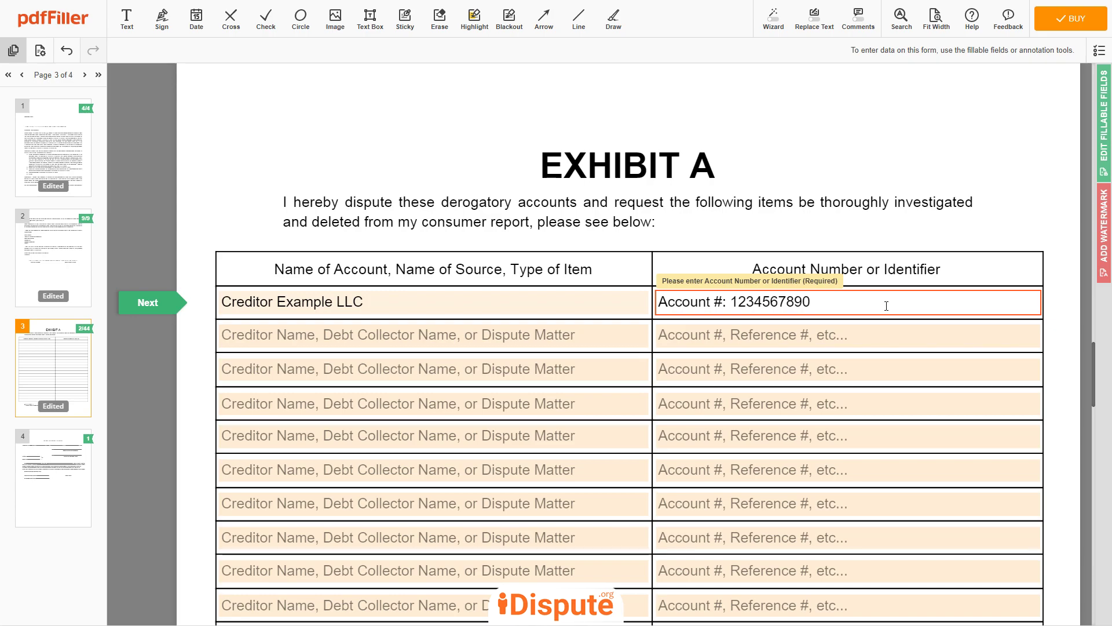
# Fill row two with Debt Collector Example LLC and its reference number.
pyautogui.click(631, 340)
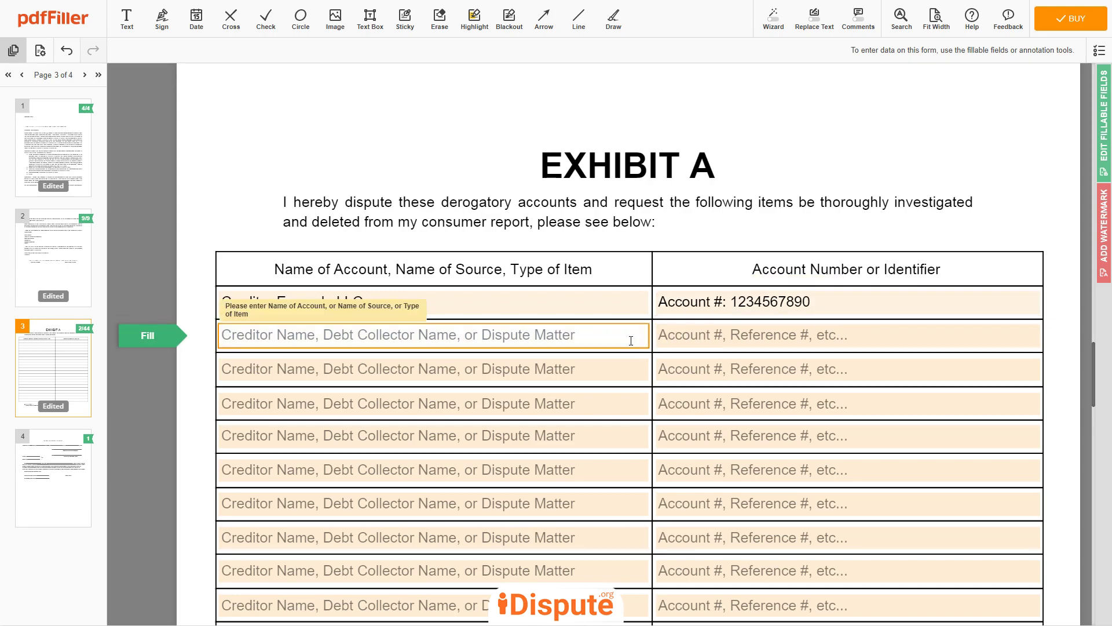
pyautogui.write('Debt Collecto')
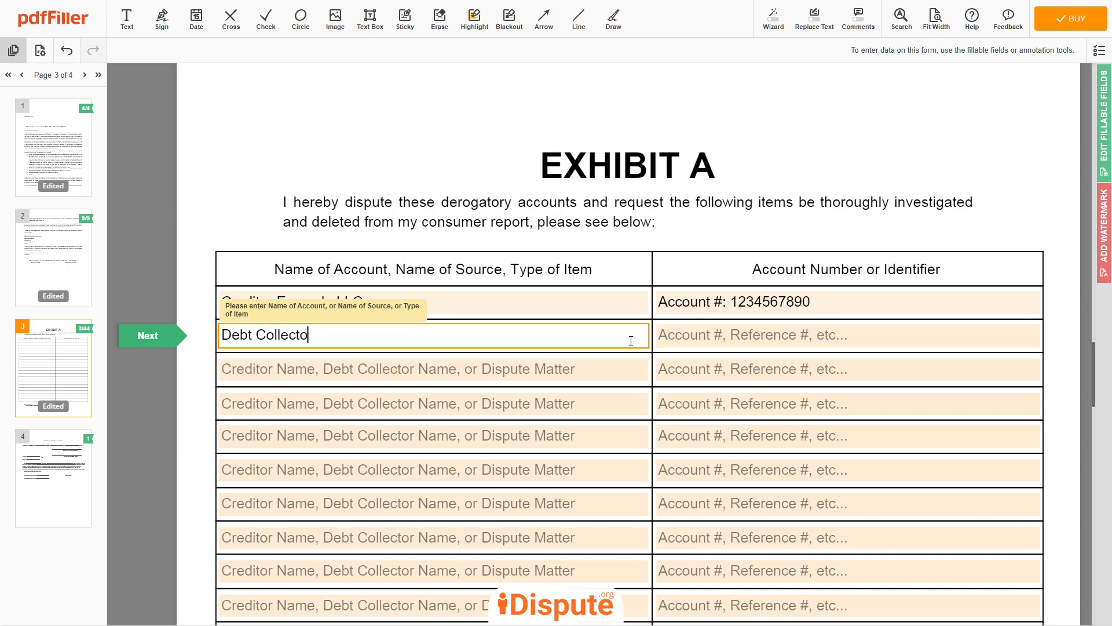
pyautogui.write('r Example LLC')
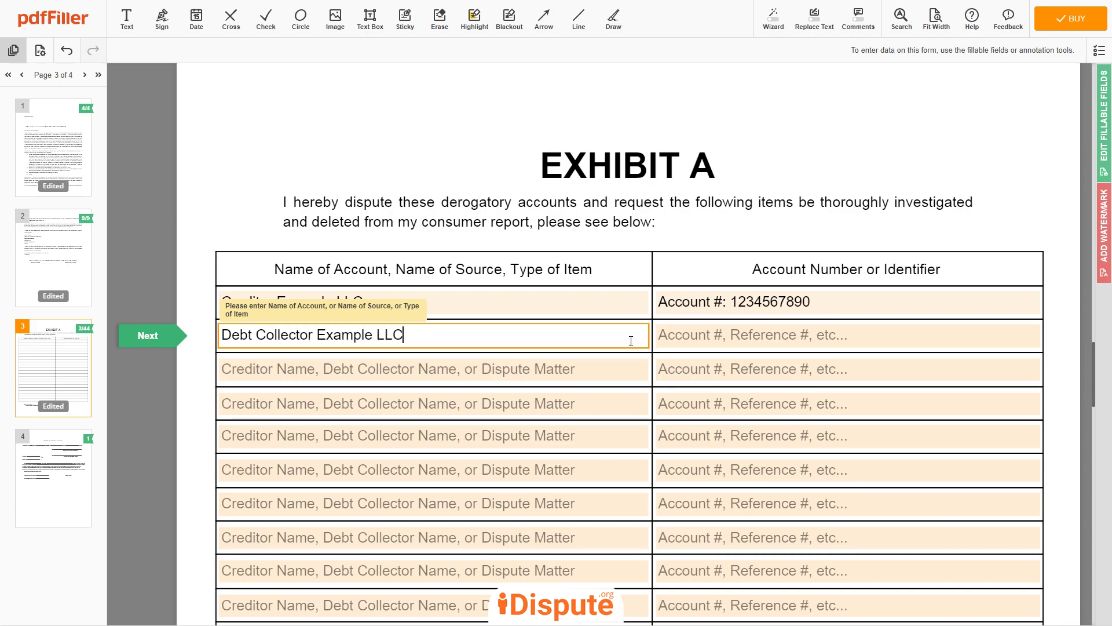
pyautogui.click(879, 338)
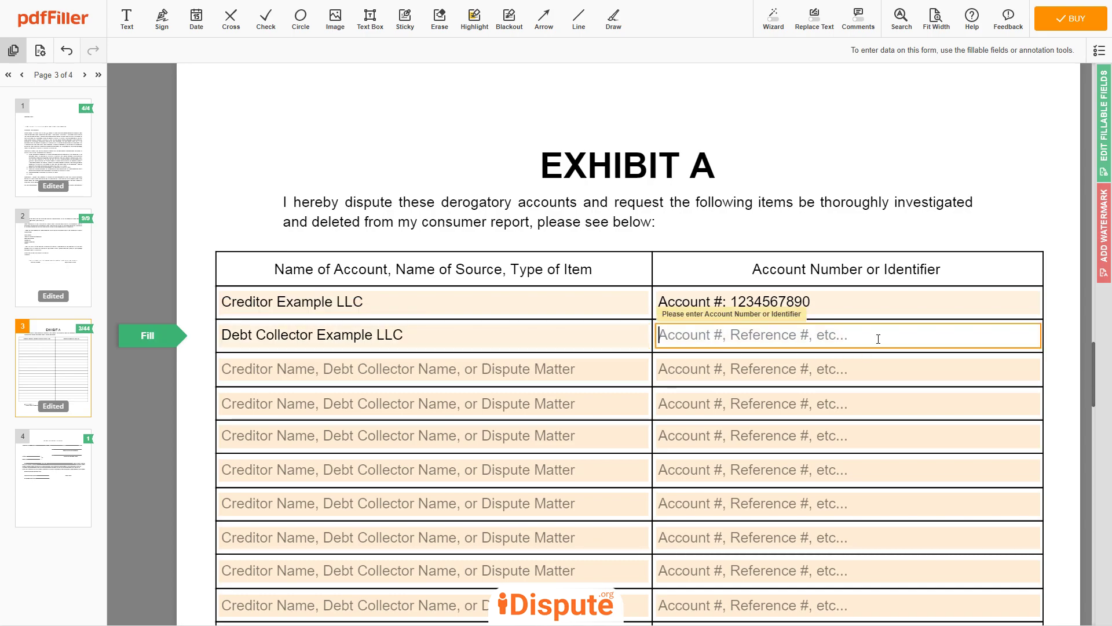
pyautogui.write('Reference:')
pyautogui.press('BackSpace')
pyautogui.write('#: 1234567890')
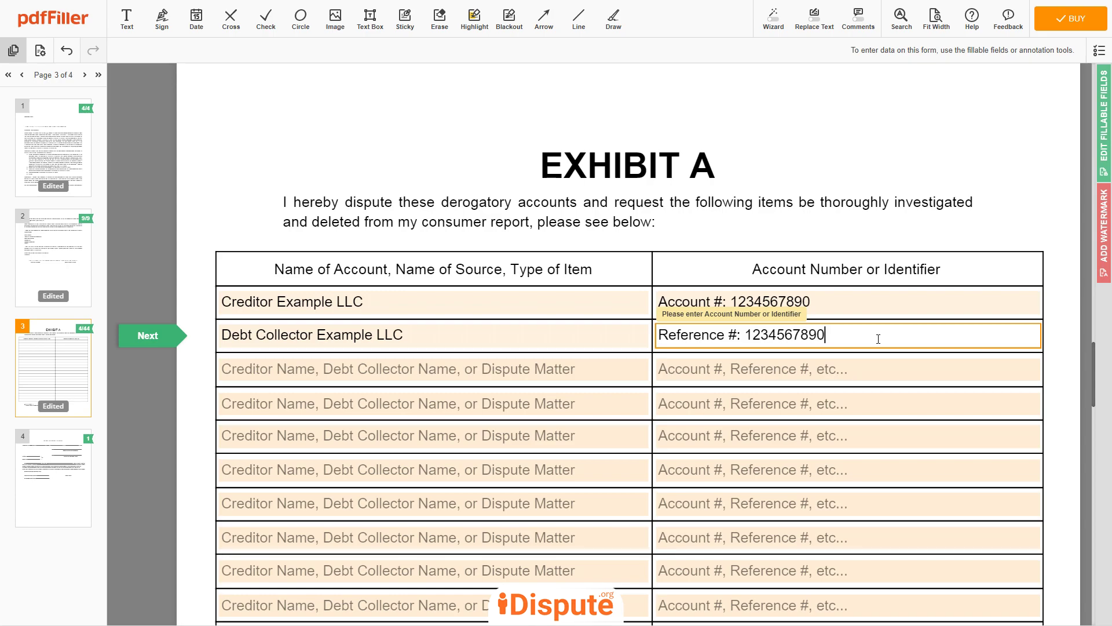
pyautogui.click(588, 376)
# Enter 'Bank Example LLC, Unauthorized Inquiry' with 'Date of Inquiry: January 1, 2021' in row three.
pyautogui.write('B')
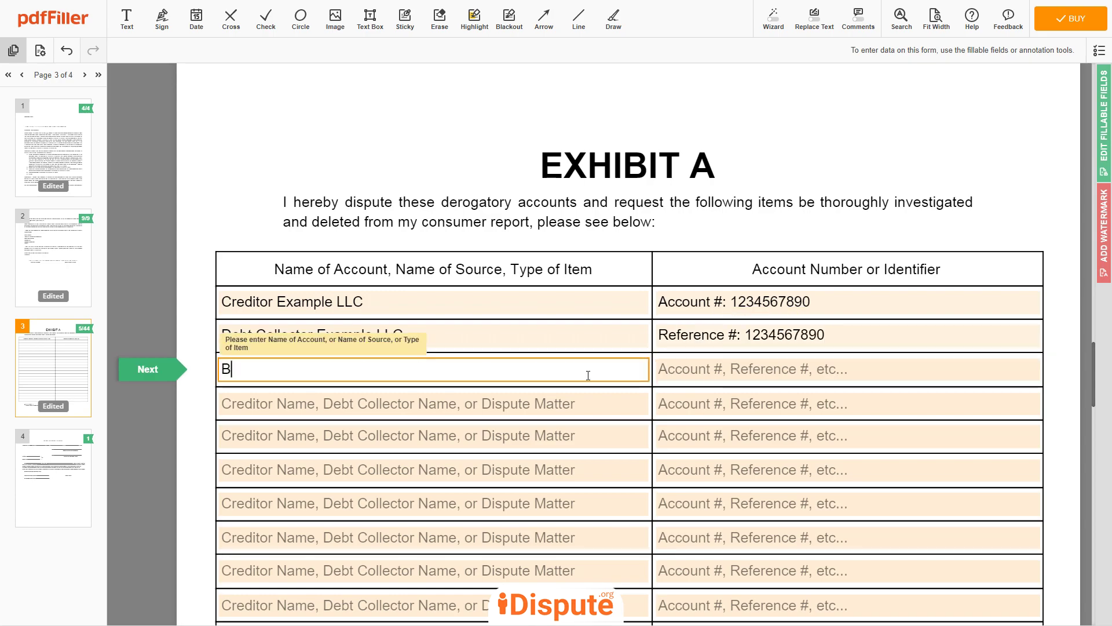
pyautogui.write('ank Example LLC,')
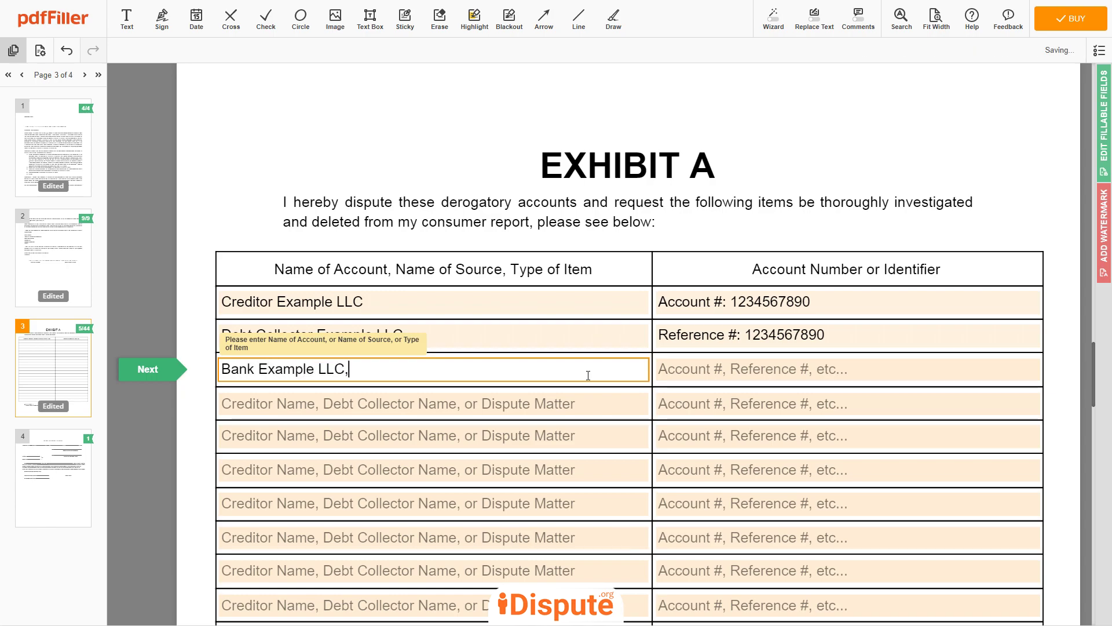
pyautogui.write(' Unauthorized Inquiiry')
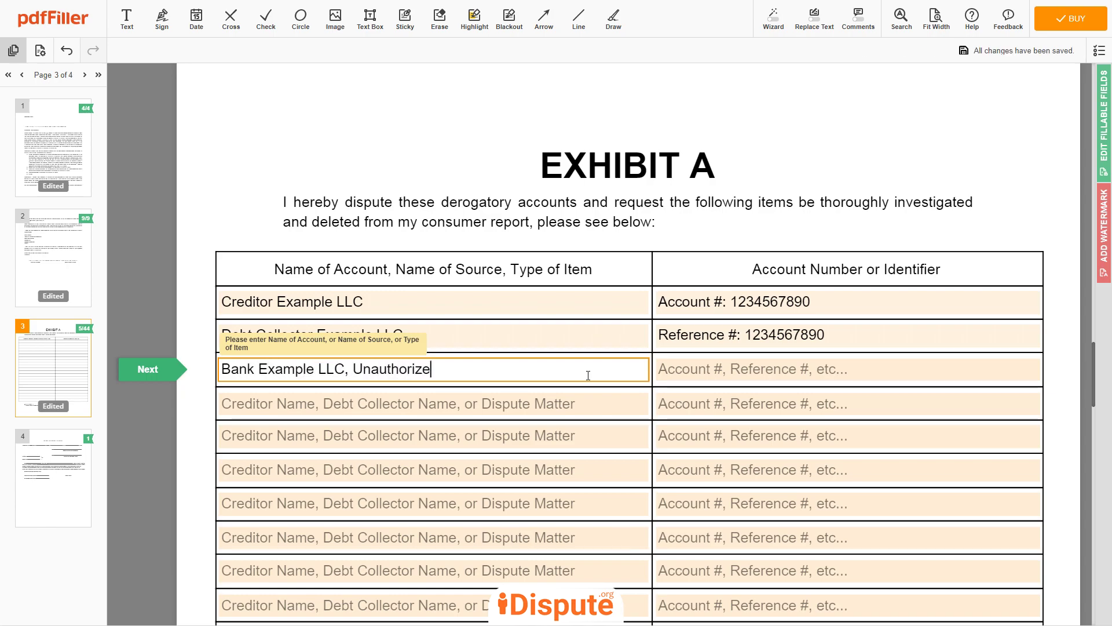
pyautogui.press('BackSpace')
pyautogui.press('BackSpace')
pyautogui.press('BackSpace')
pyautogui.write('ry')
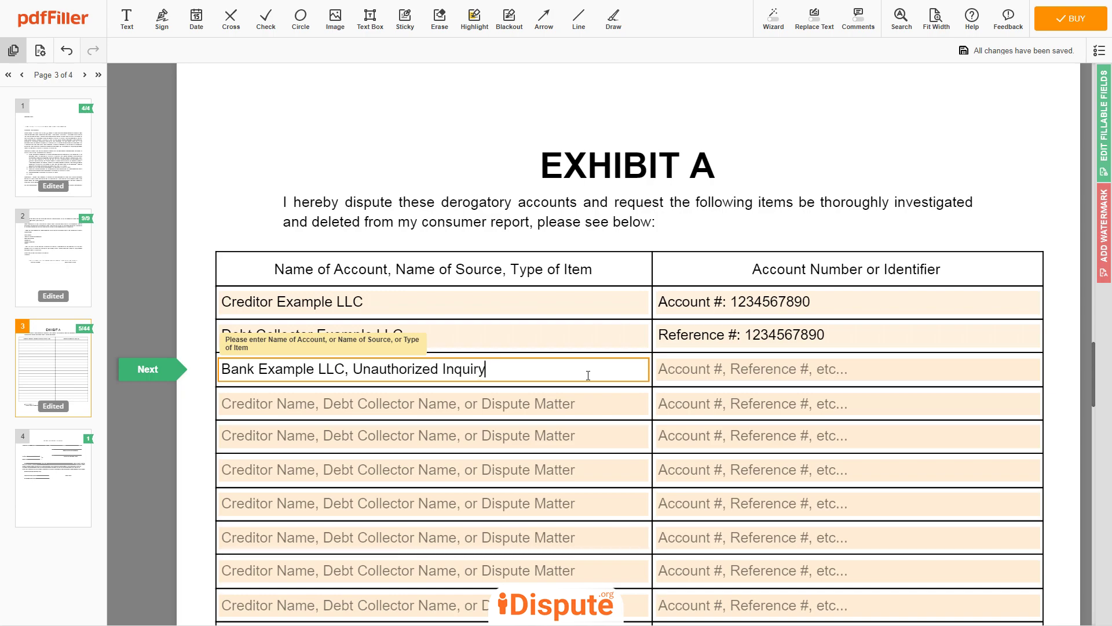
pyautogui.press('Tab')
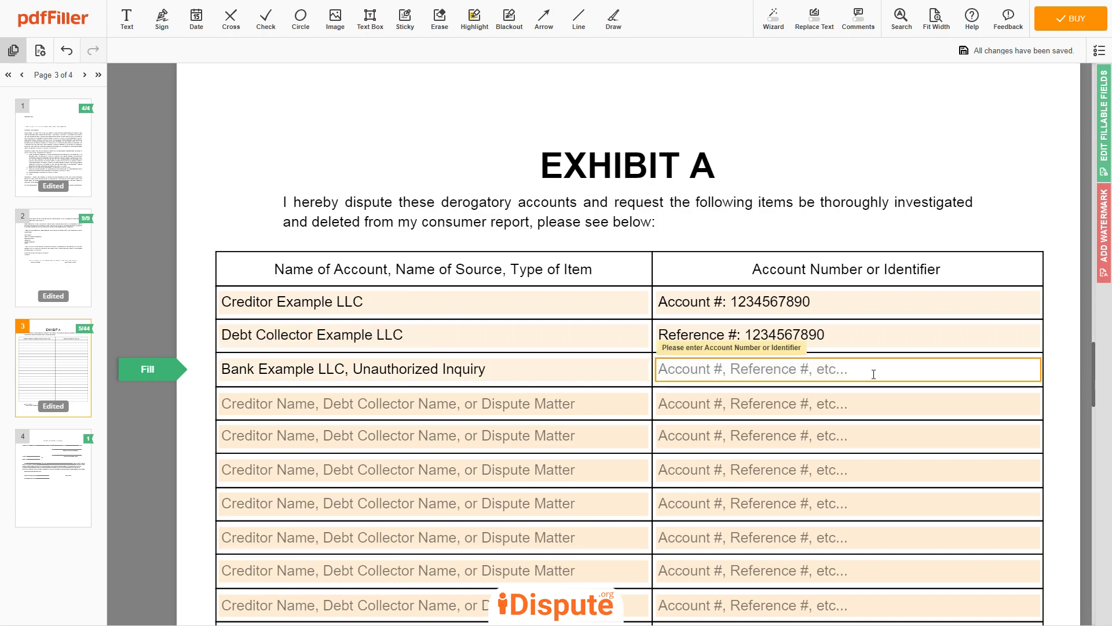
pyautogui.write('Date of Inquiry: January 1, 2021')
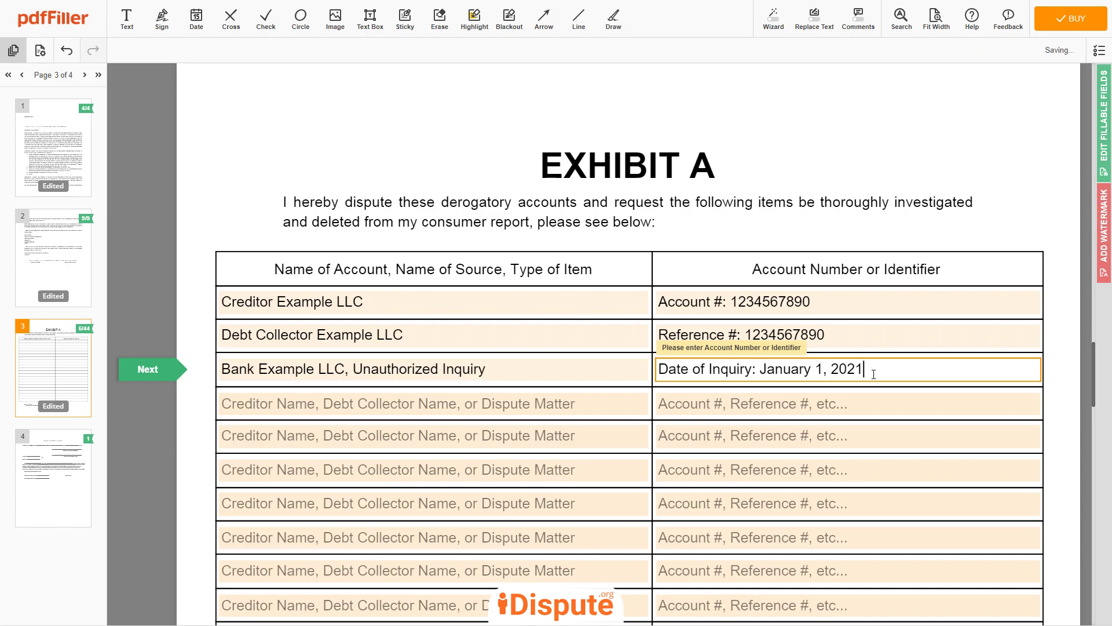
# Enter the incorrect street address and 'Erroneous Address' in row four.
pyautogui.click(614, 407)
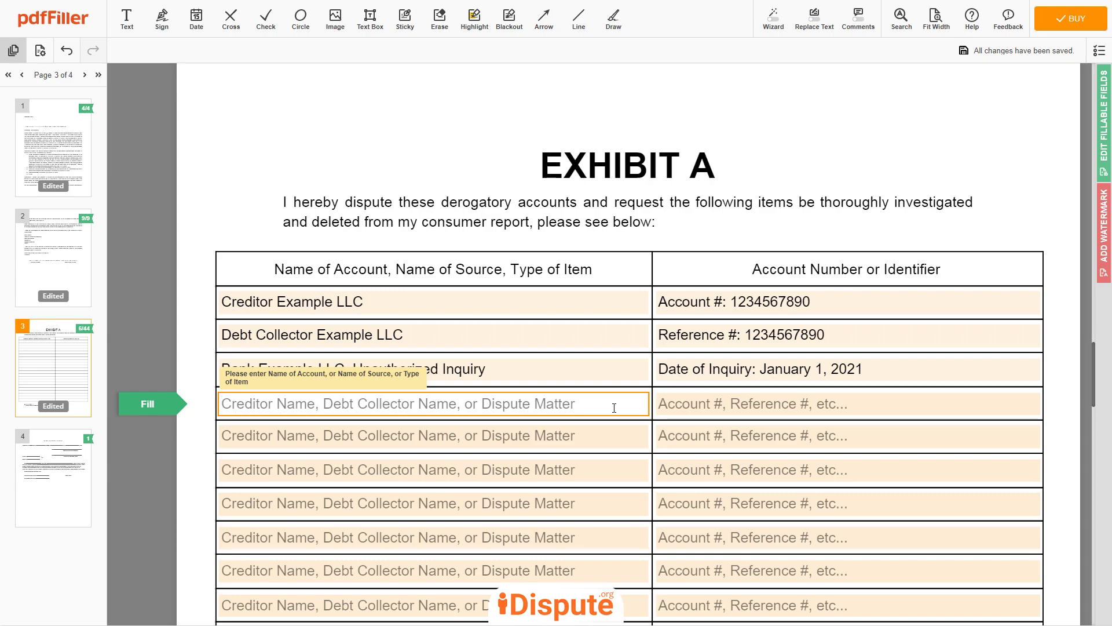
pyautogui.write('111 Exam')
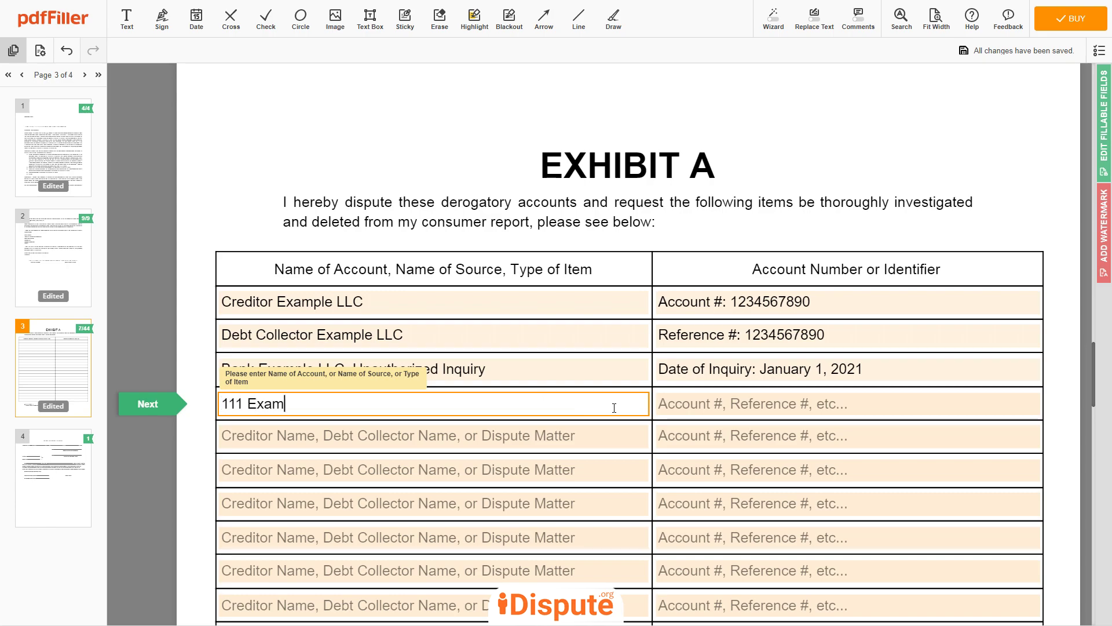
pyautogui.write('ple Street, Apt.1, M')
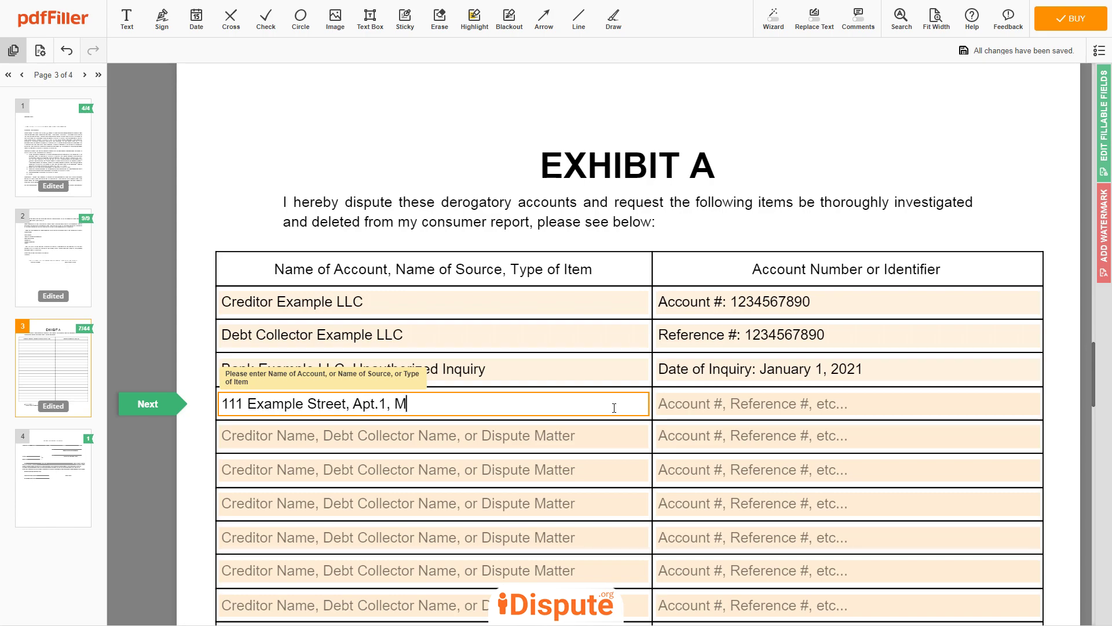
pyautogui.write('iami, FL 67890')
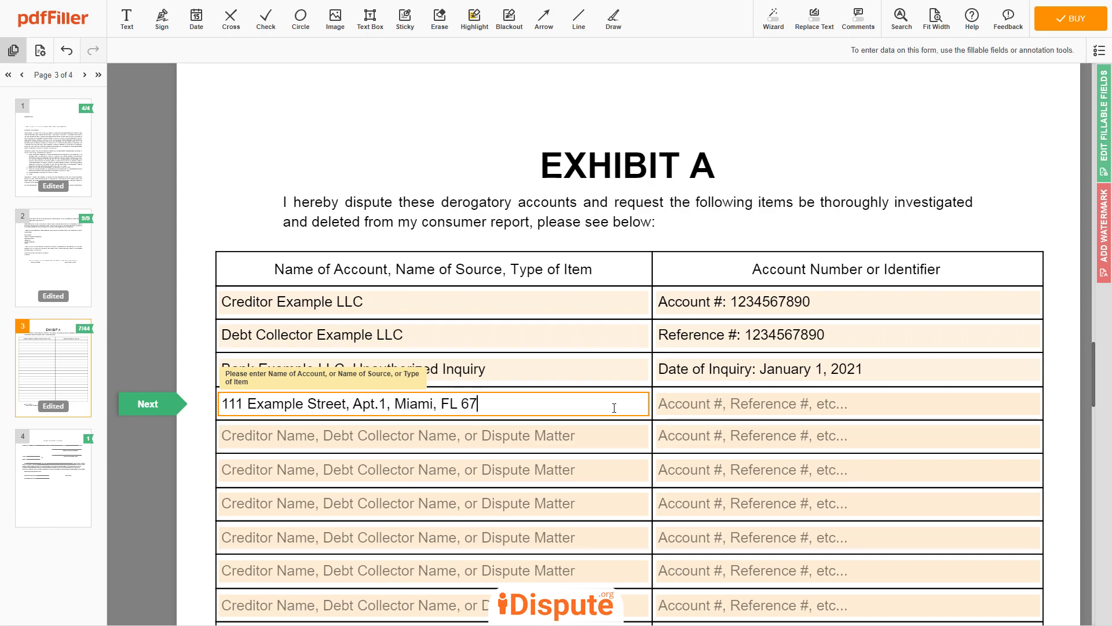
pyautogui.click(912, 406)
pyautogui.write('E')
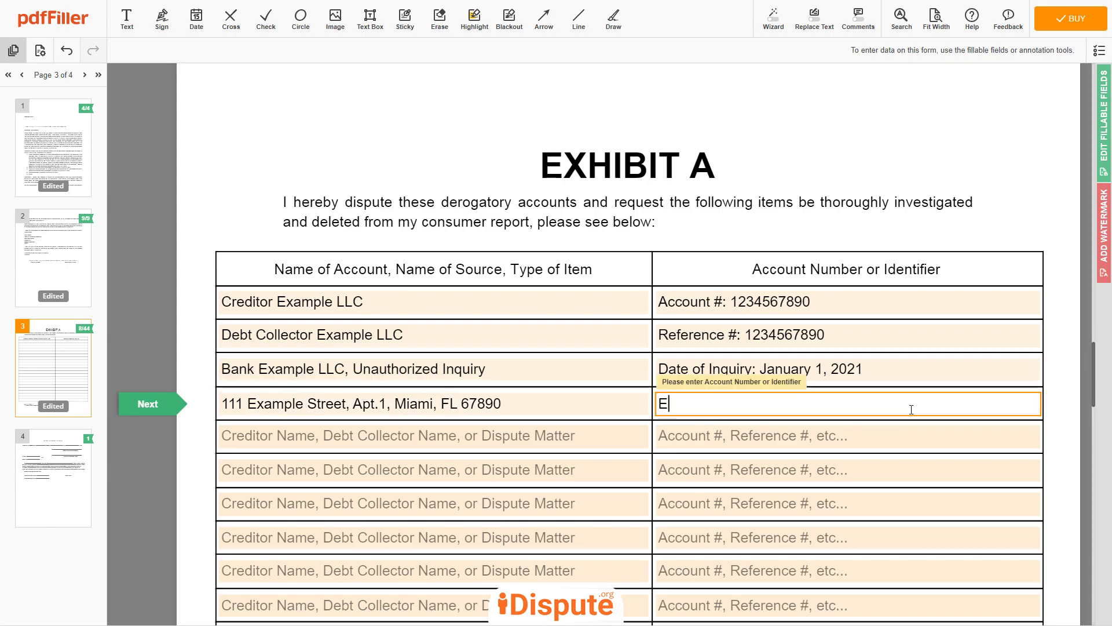
pyautogui.write('rroneous Address')
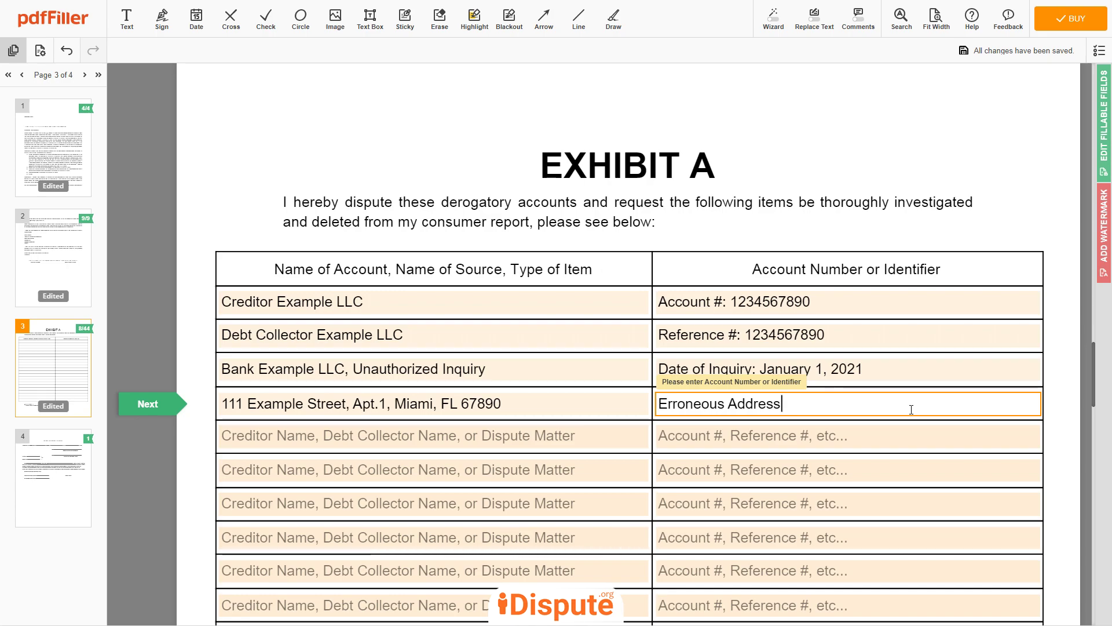
# Enter the acknowledging person's name in the page 4 notary First Name, Last Name field.
pyautogui.scroll(-10, 911, 409)
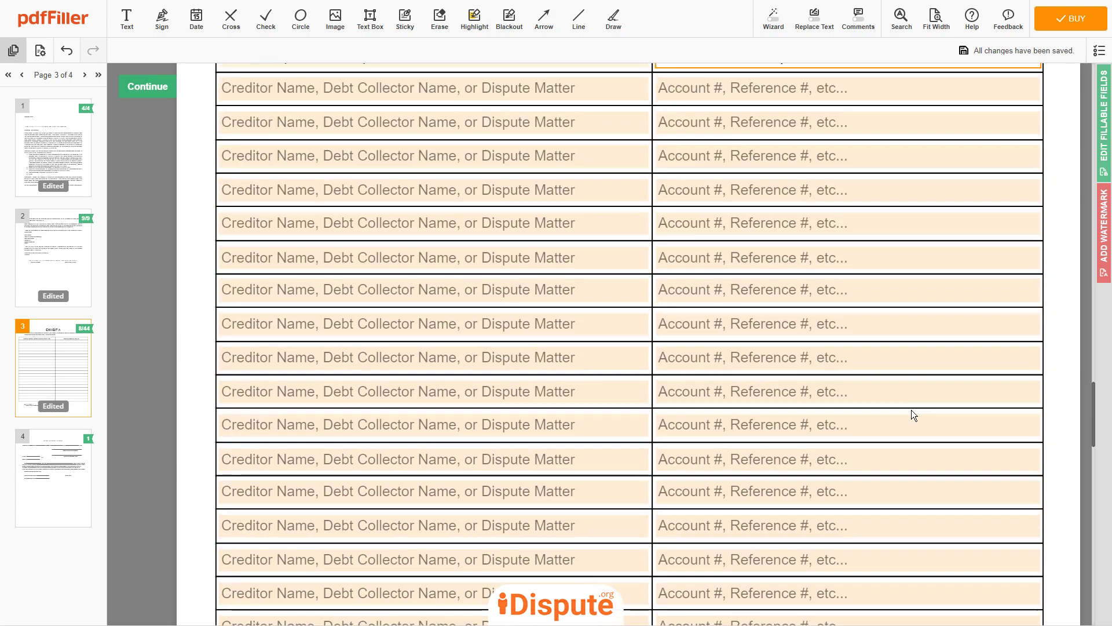
pyautogui.scroll(-10, 913, 415)
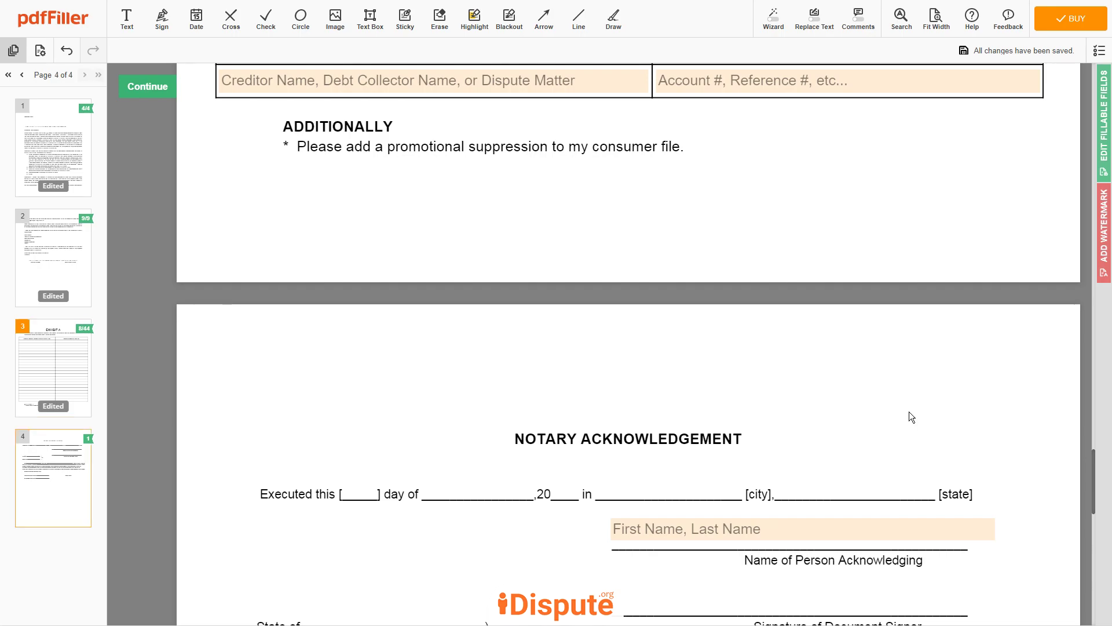
pyautogui.scroll(-1, 909, 411)
pyautogui.click(854, 302)
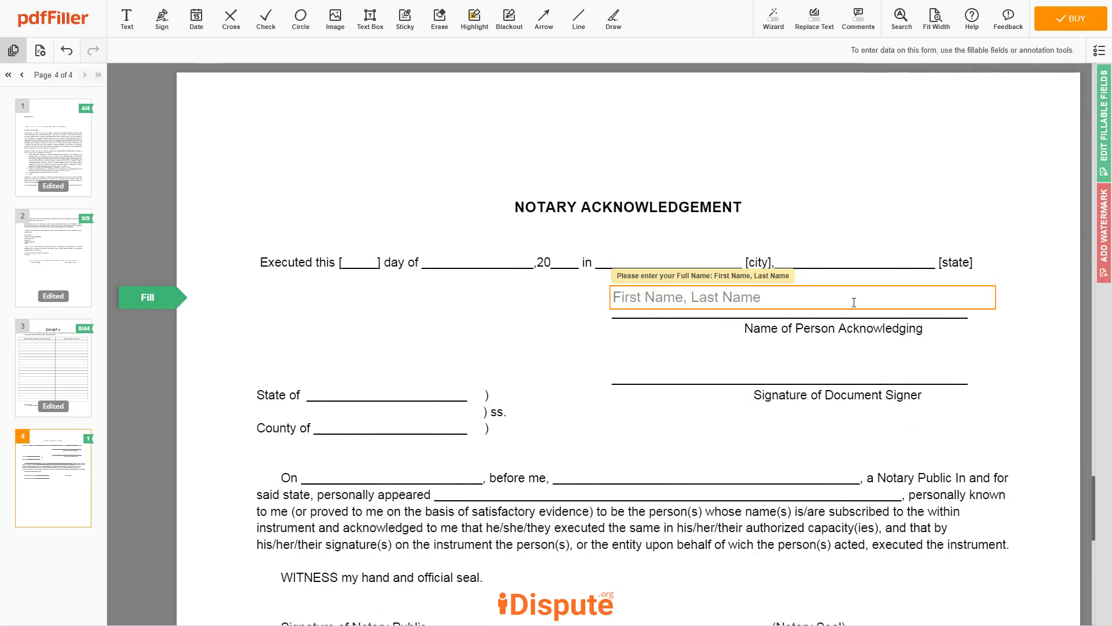
pyautogui.write('JOHN DOE')
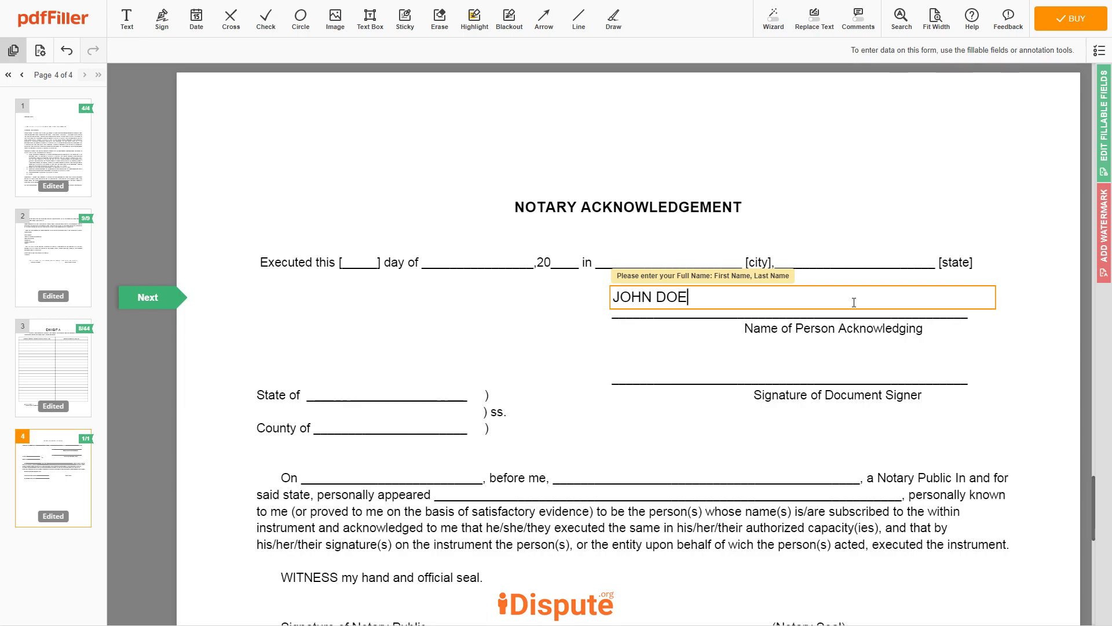
# Finish the document with BUY and confirm in the All Set popup.
pyautogui.scroll(10, 854, 302)
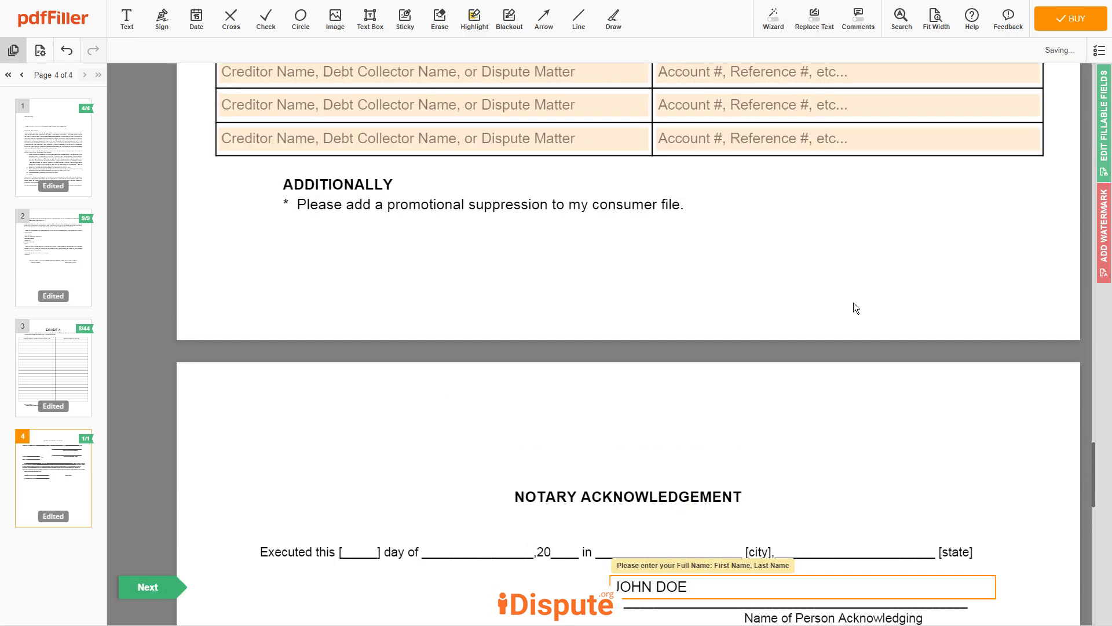
pyautogui.scroll(10, 858, 308)
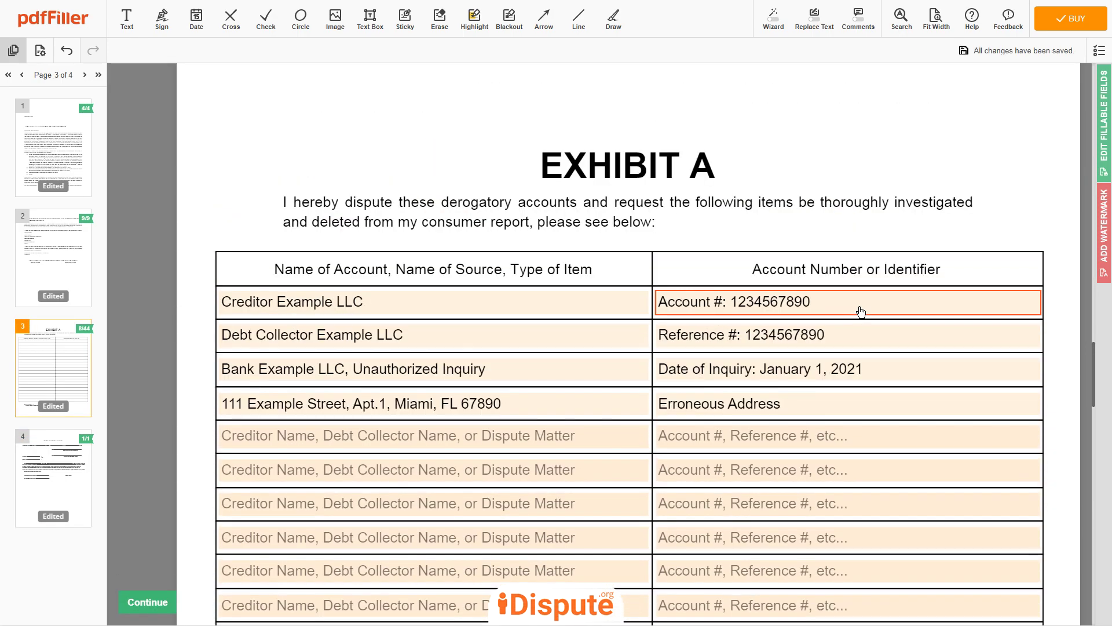
pyautogui.click(1045, 26)
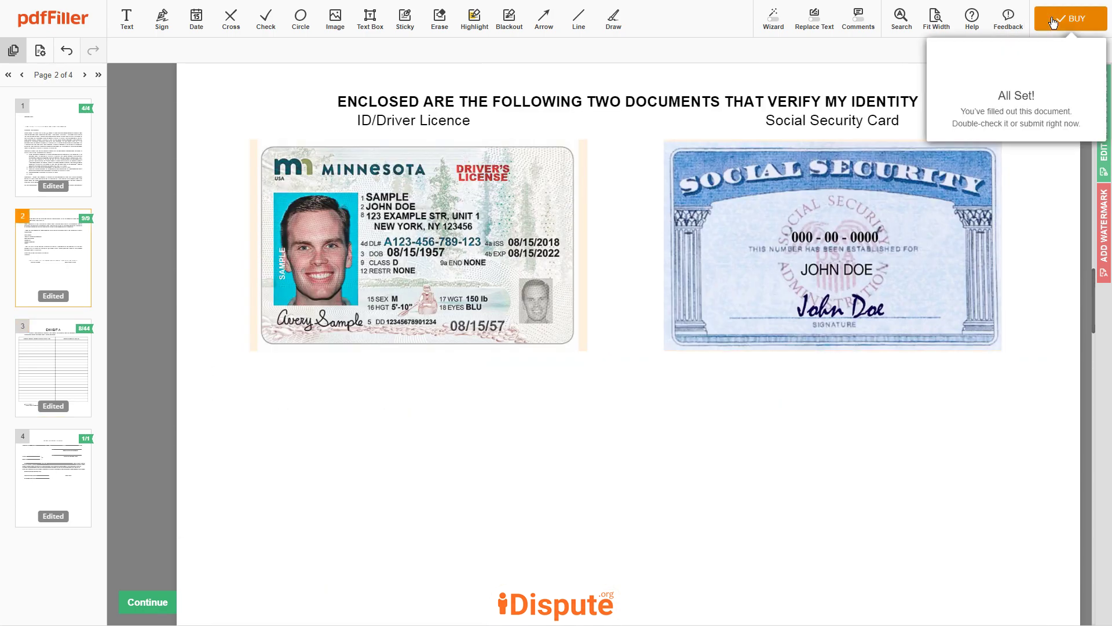
pyautogui.click(992, 77)
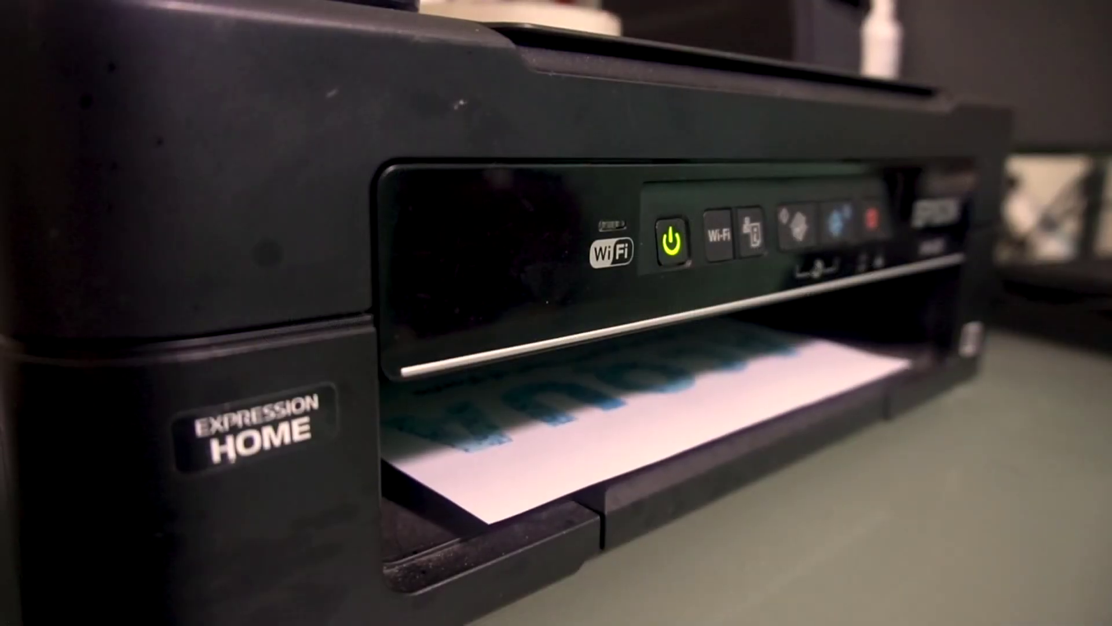